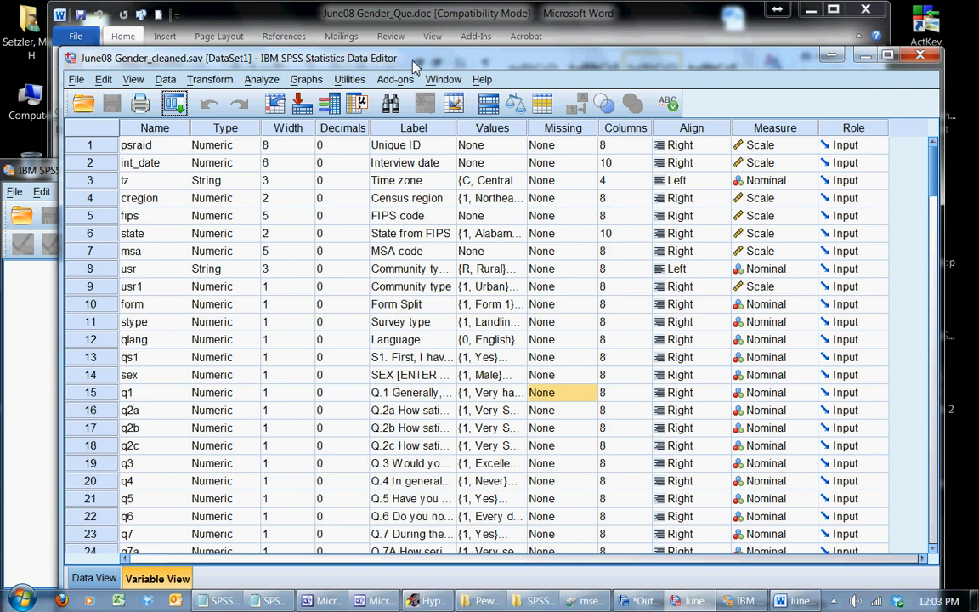
Find "political leaders" in the Word questionnaire, copy question Q.10 with its answer options, and minimize the document.
left_click_drag(414, 66, 429, 92)
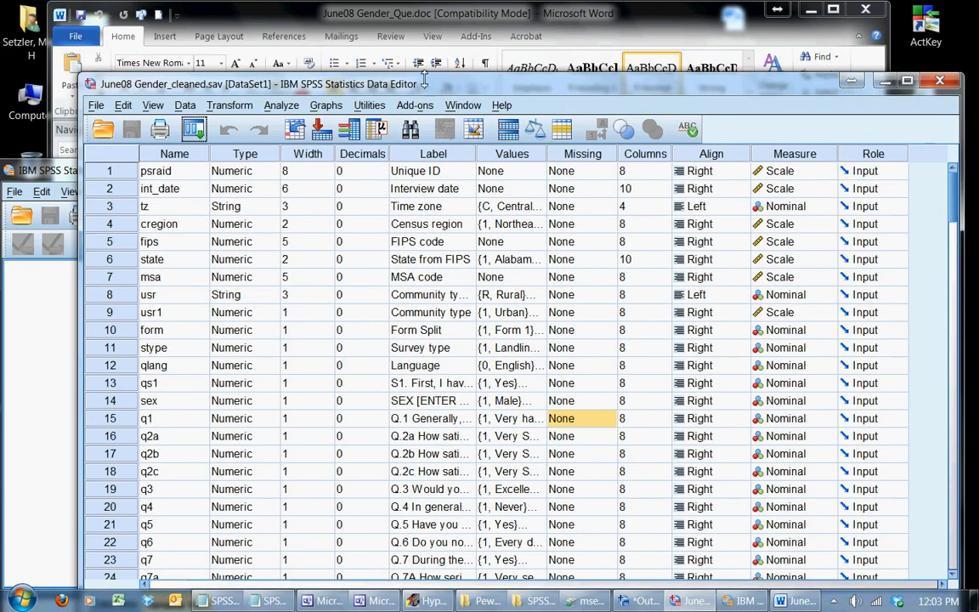
left_click(308, 19)
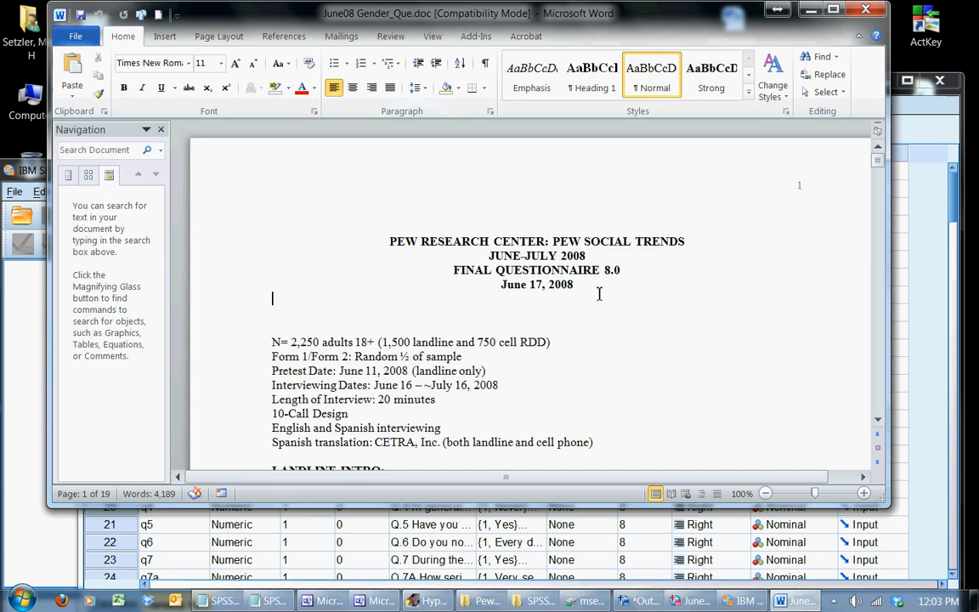
left_click_drag(599, 291, 391, 243)
left_click(338, 280)
left_click(98, 149)
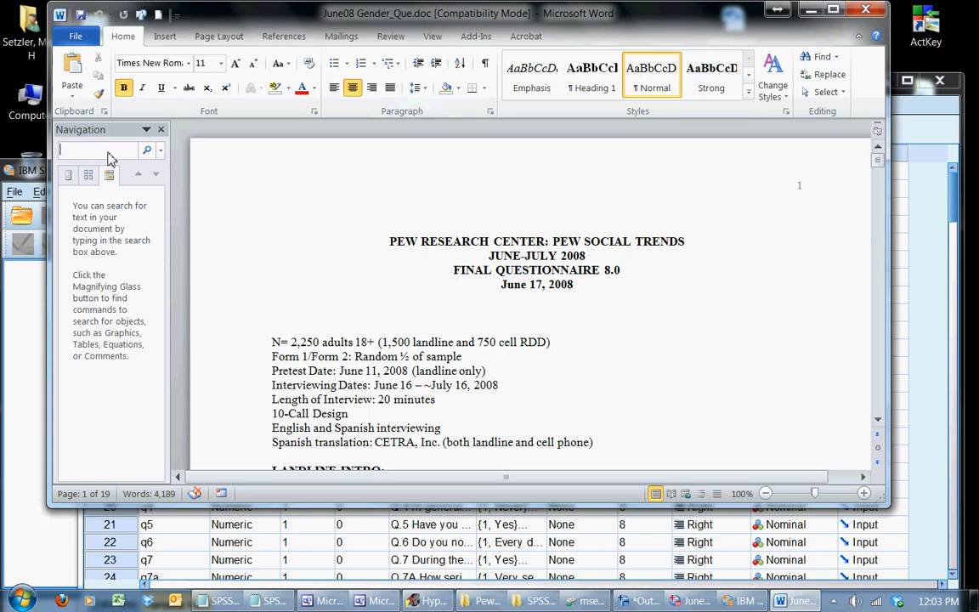
type("political leaders")
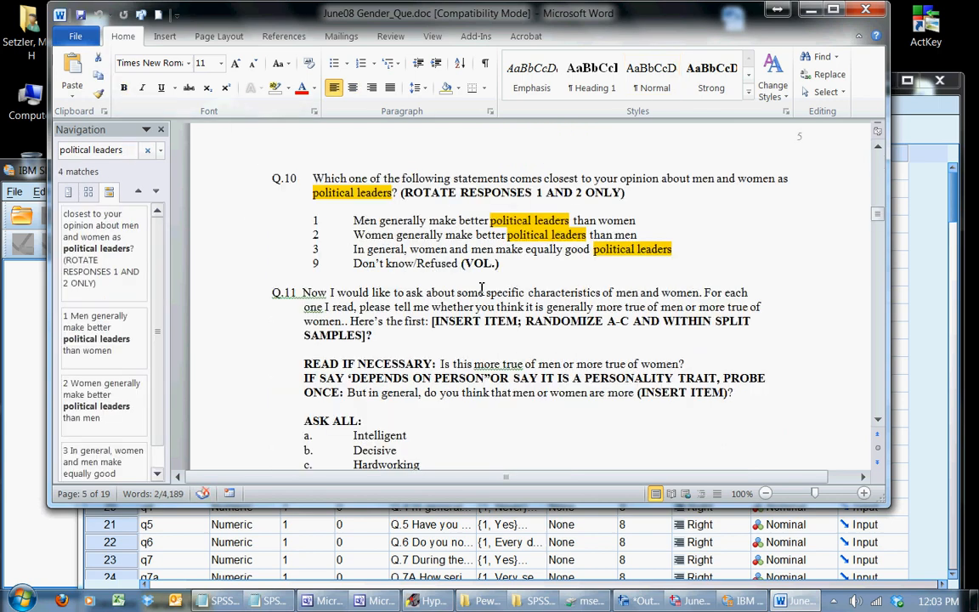
left_click_drag(269, 179, 548, 282)
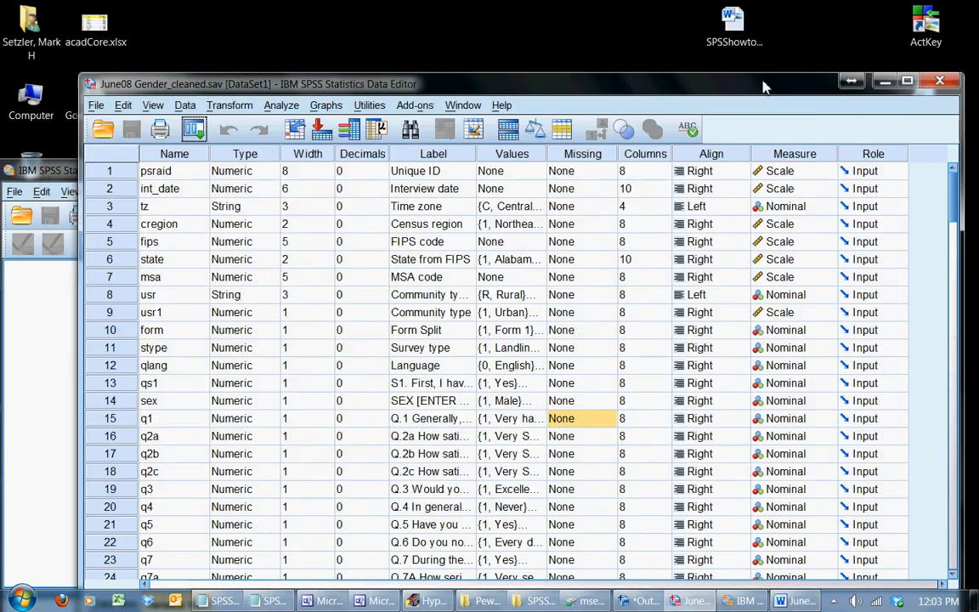
left_click(809, 10)
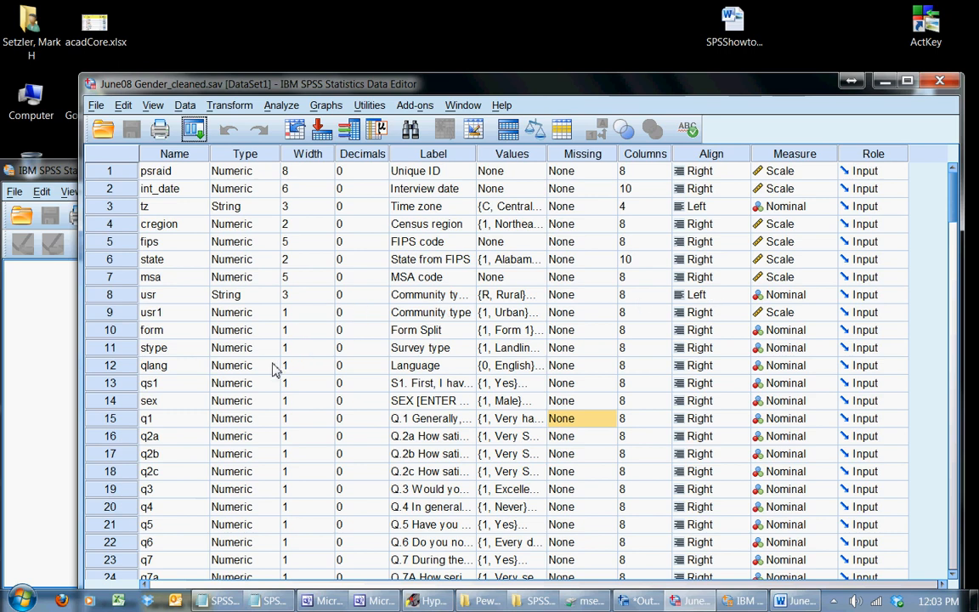
Switch to the empty SPSS Syntax Editor window and move it higher so its whole editing area is usable.
left_click(39, 387)
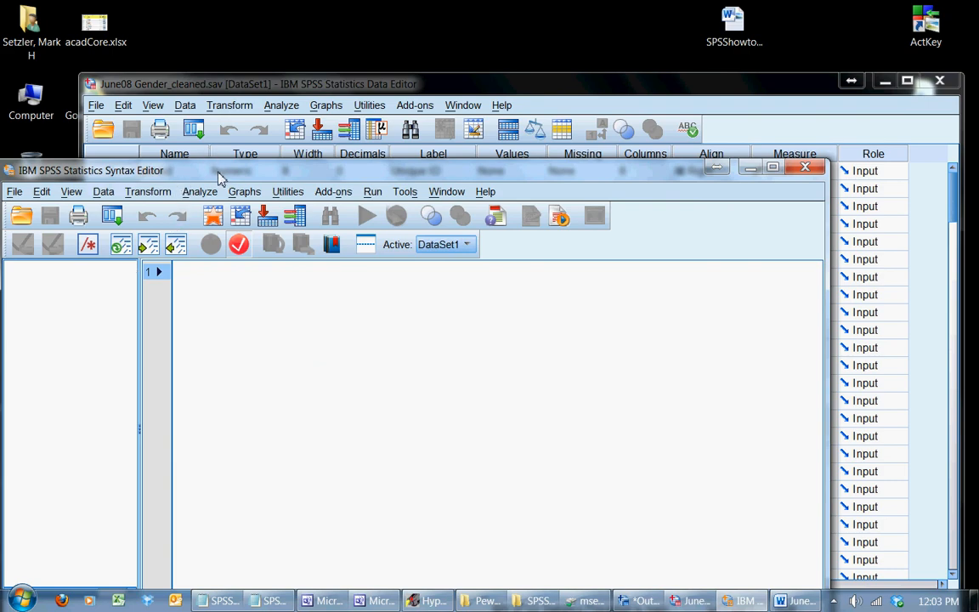
left_click_drag(217, 177, 248, 78)
left_click(243, 212)
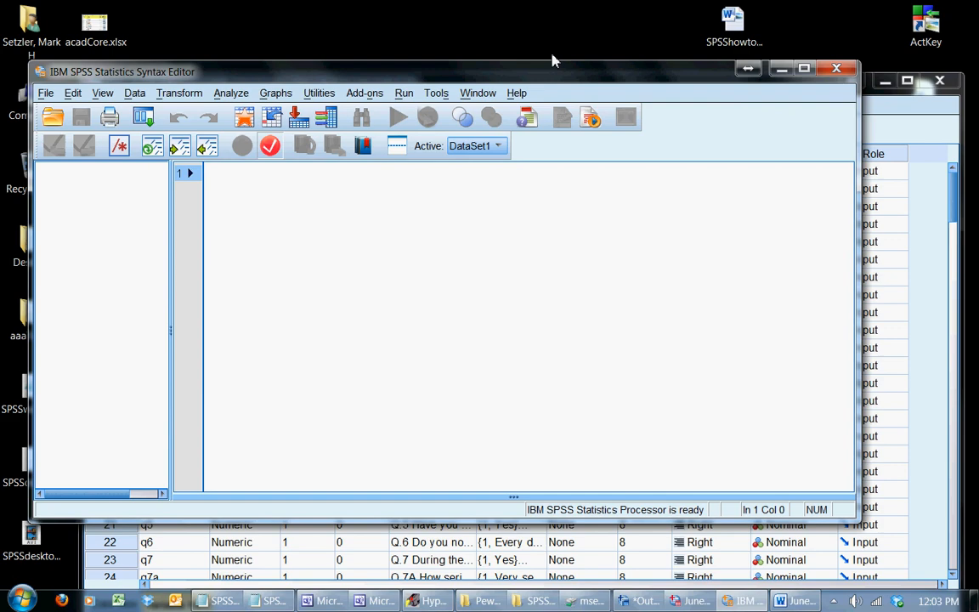
Enter the comment heading "*DEPENDENT VARIABLE: THINK MEN ARE BETTER LEADERS*" on line 2 of the syntax and paste the copied Q.10 text beneath it.
key("Return")
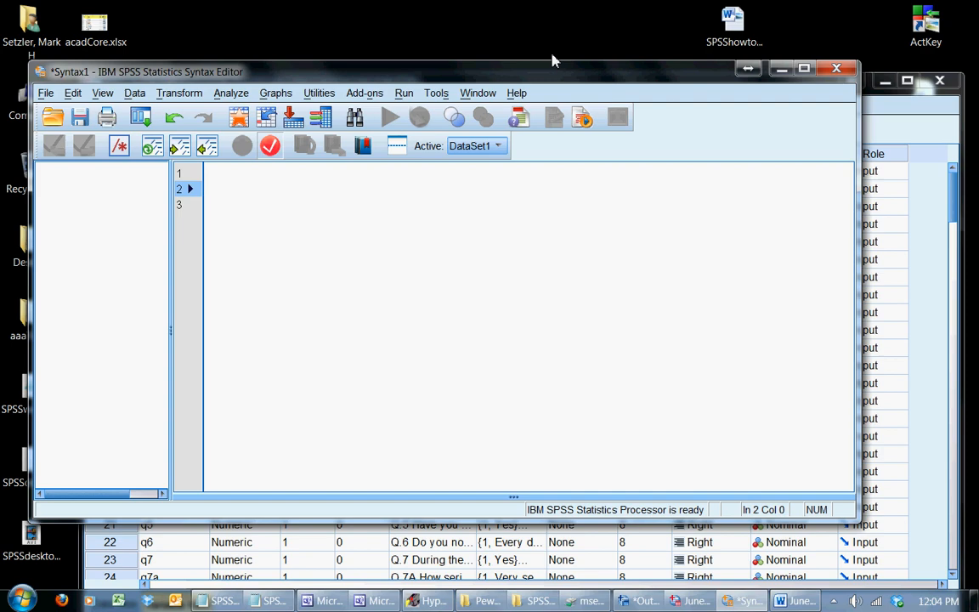
type("*")
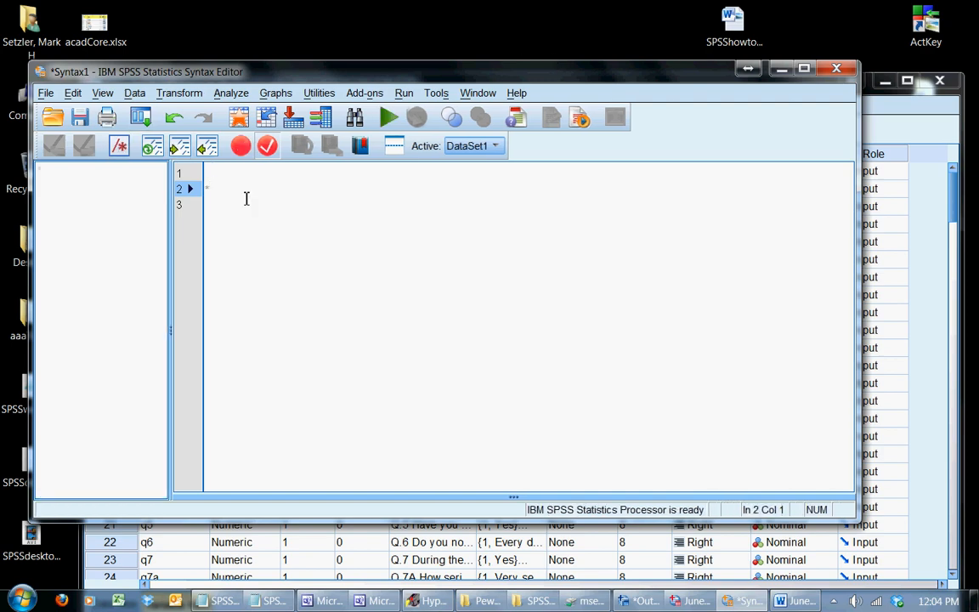
key("Caps_Lock")
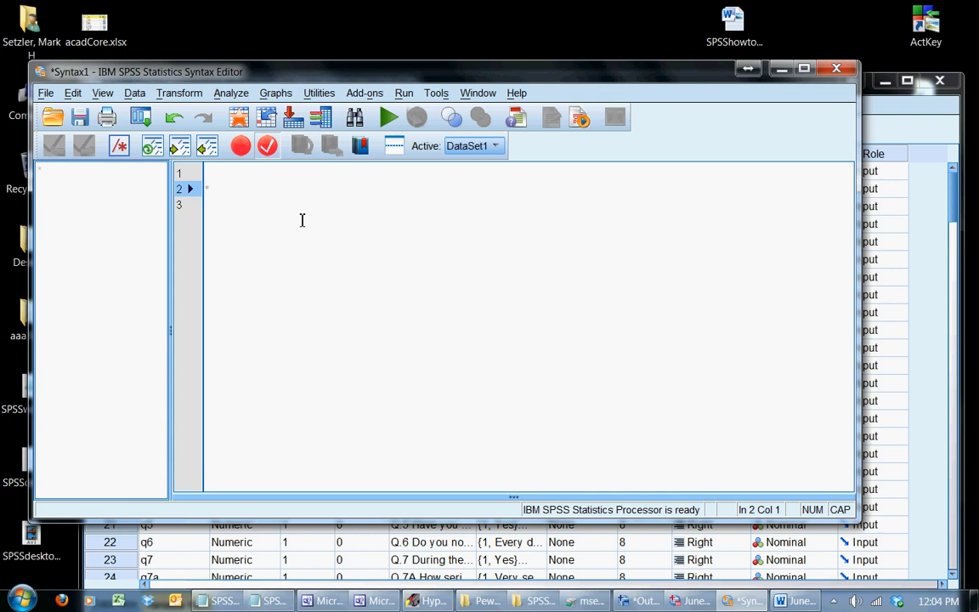
type("DEPENDENT VARIABLE")
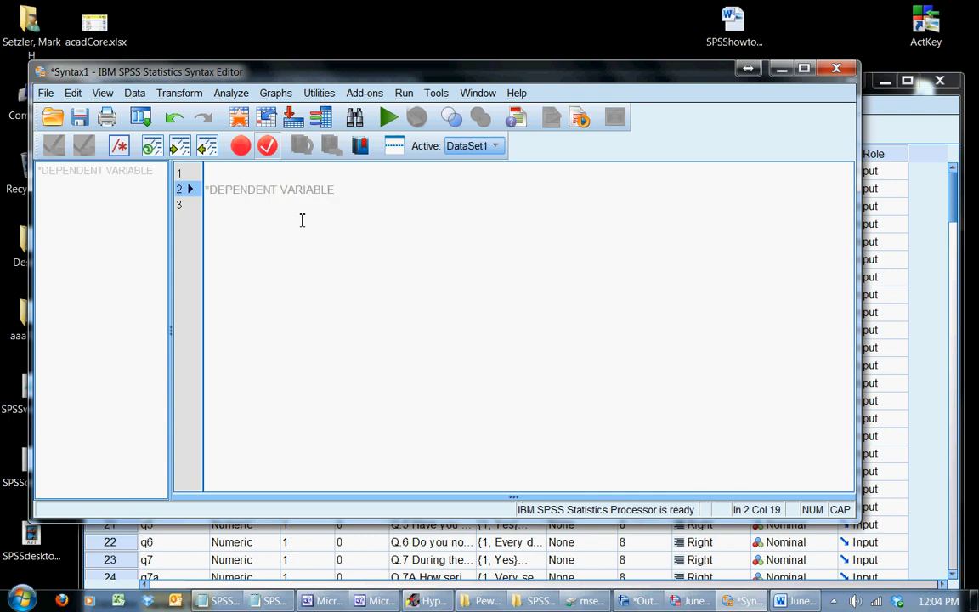
type(": THINK MEN ARE BETTER LEADERS")
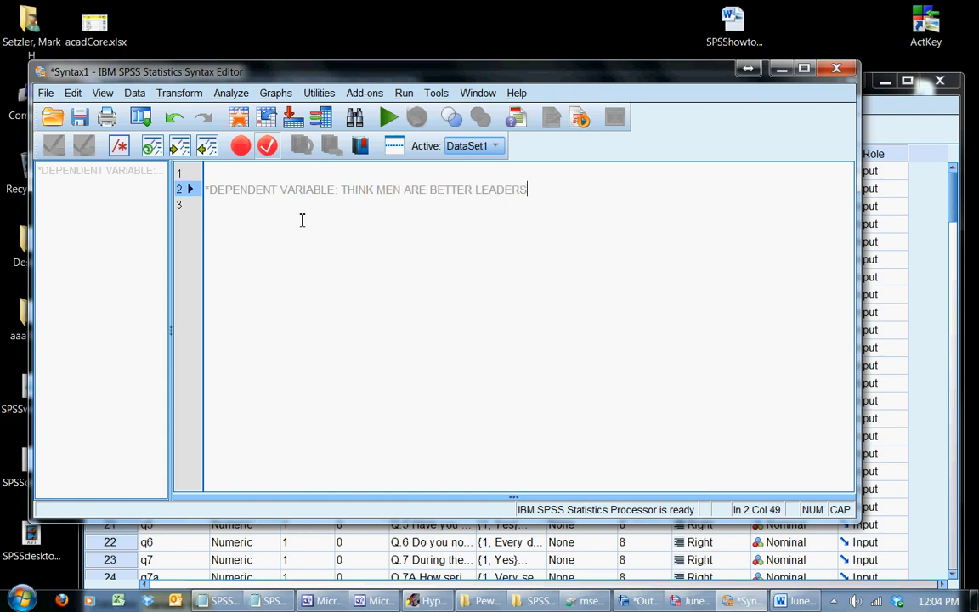
type("*")
key("Return")
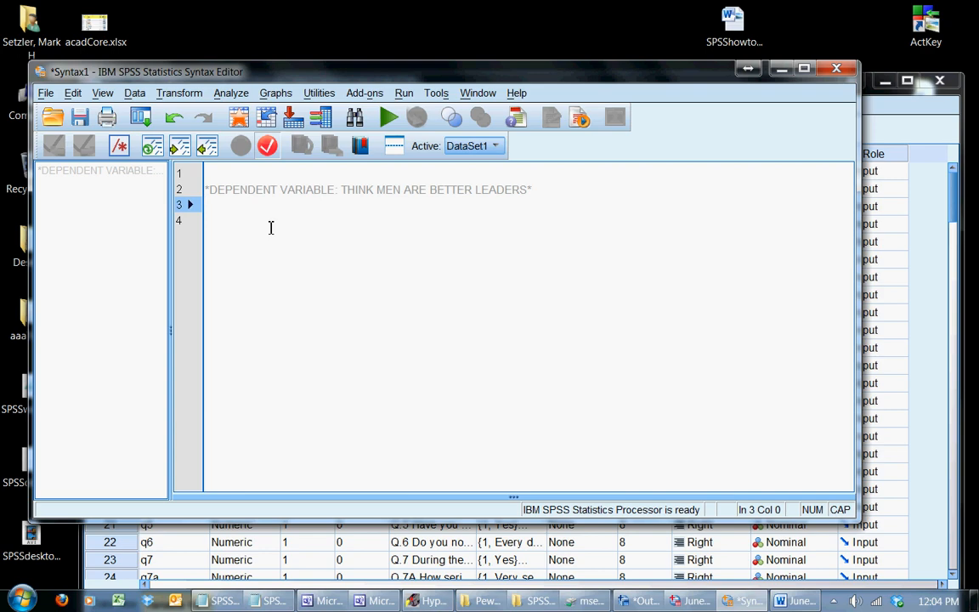
key("ctrl+v")
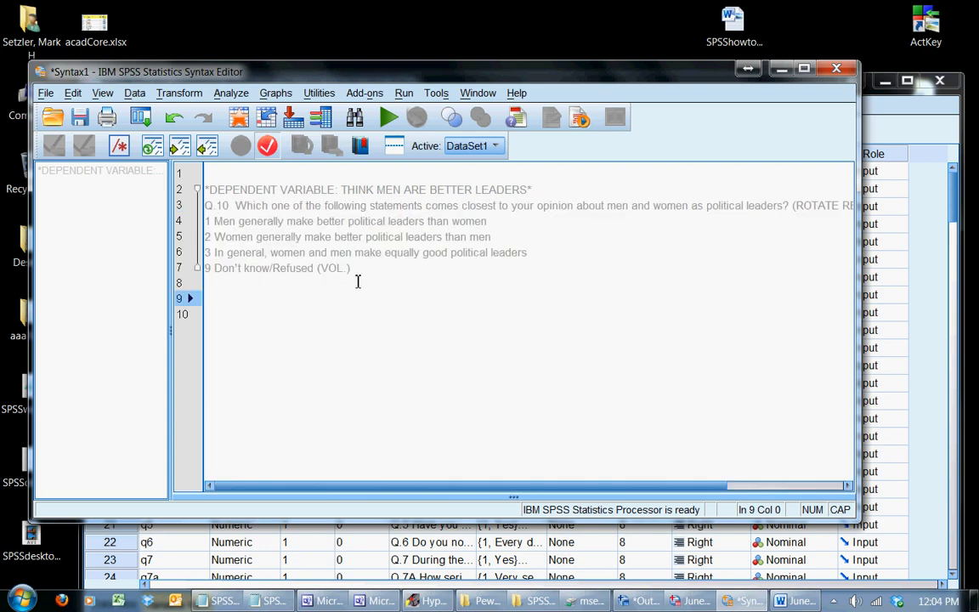
left_click_drag(208, 190, 312, 269)
left_click(252, 282)
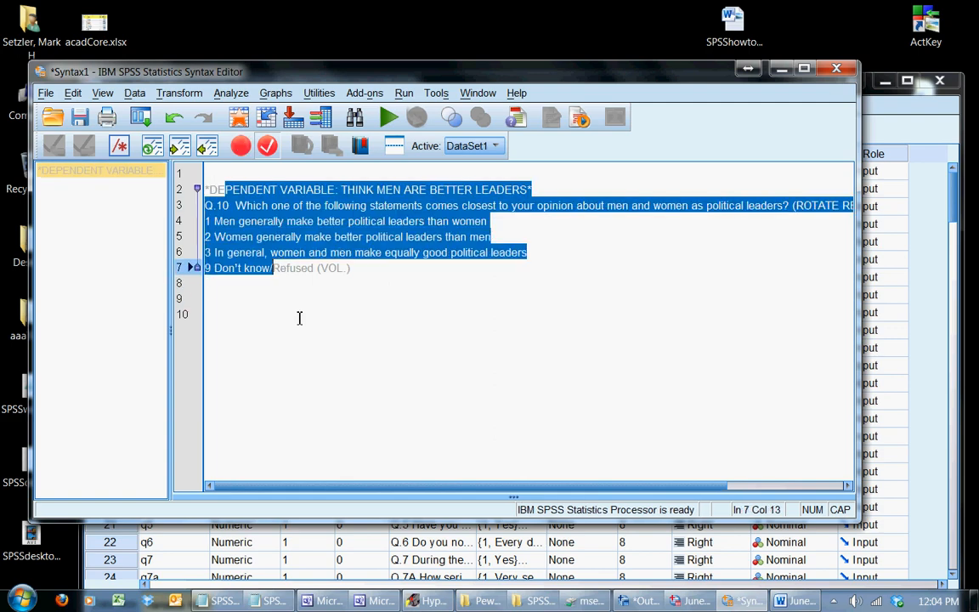
left_click(299, 319)
left_click_drag(387, 274, 191, 189)
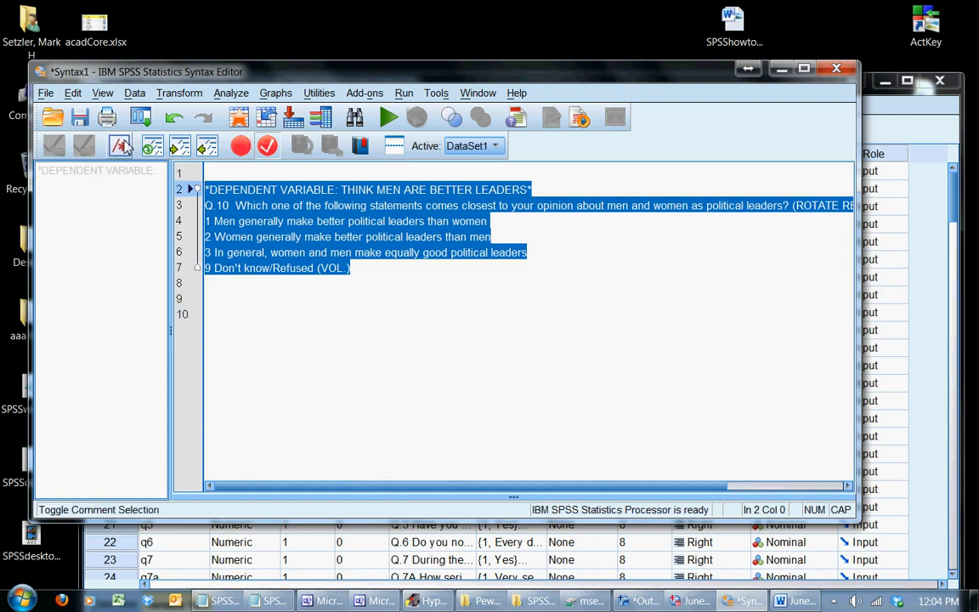
left_click(312, 340)
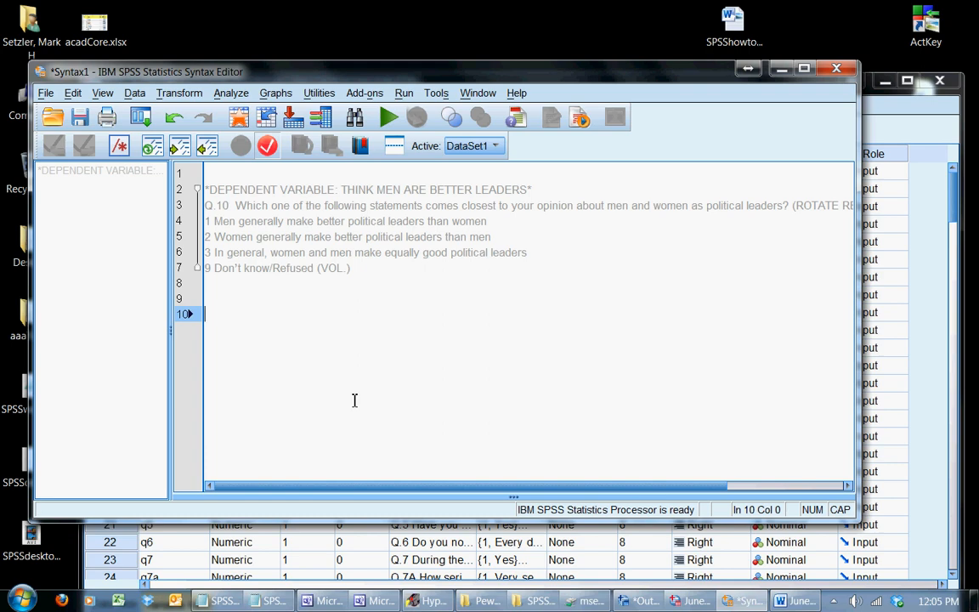
Add a blank line directly below the pasted Q.10 comment block.
left_click(246, 282)
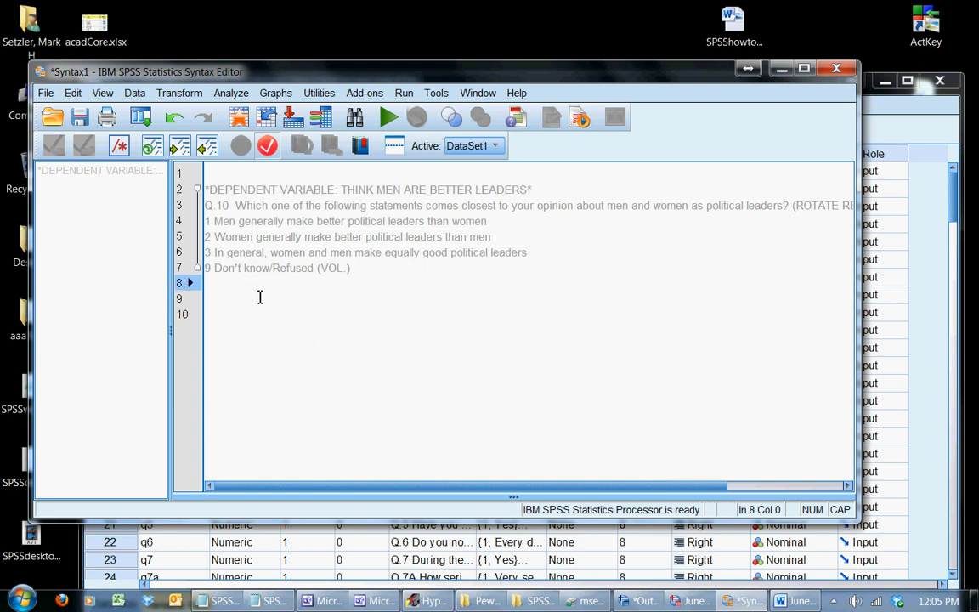
key("Return")
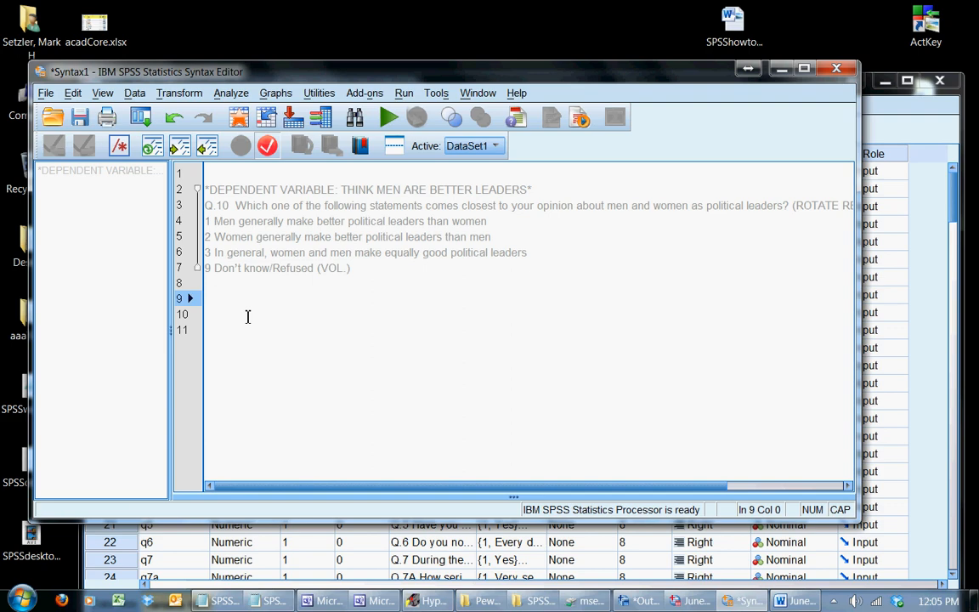
Examine the Q.10 answer codes in the comment, comparing options 1, 2 and 3 and the "9 Don't know/Refused" option.
left_click_drag(214, 236, 544, 256)
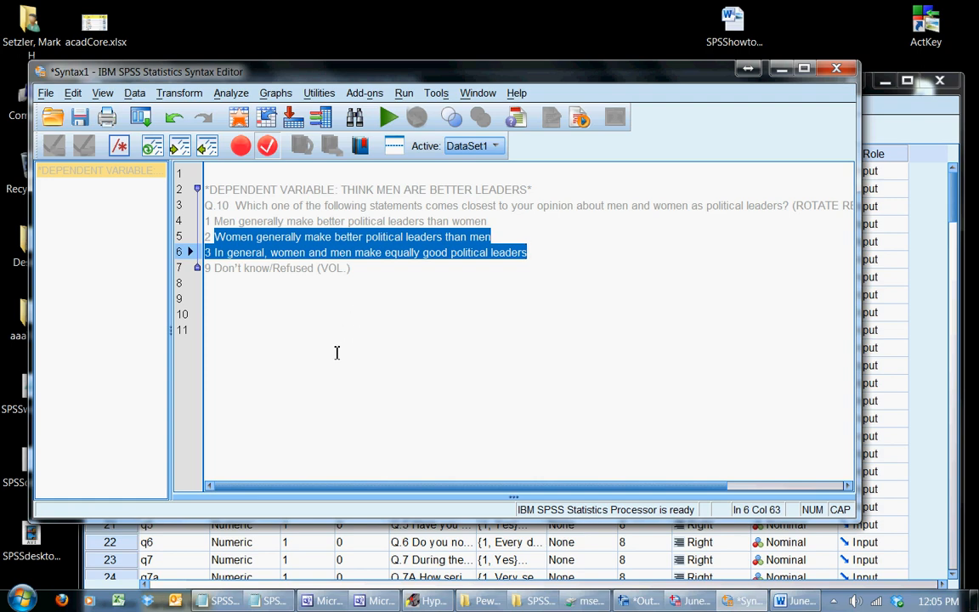
left_click_drag(239, 221, 321, 253)
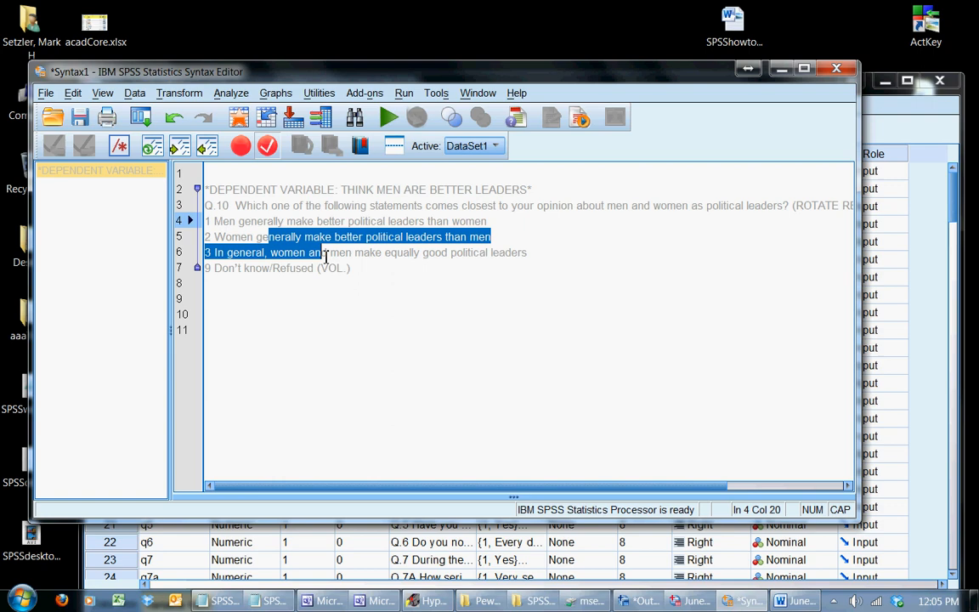
left_click(305, 319)
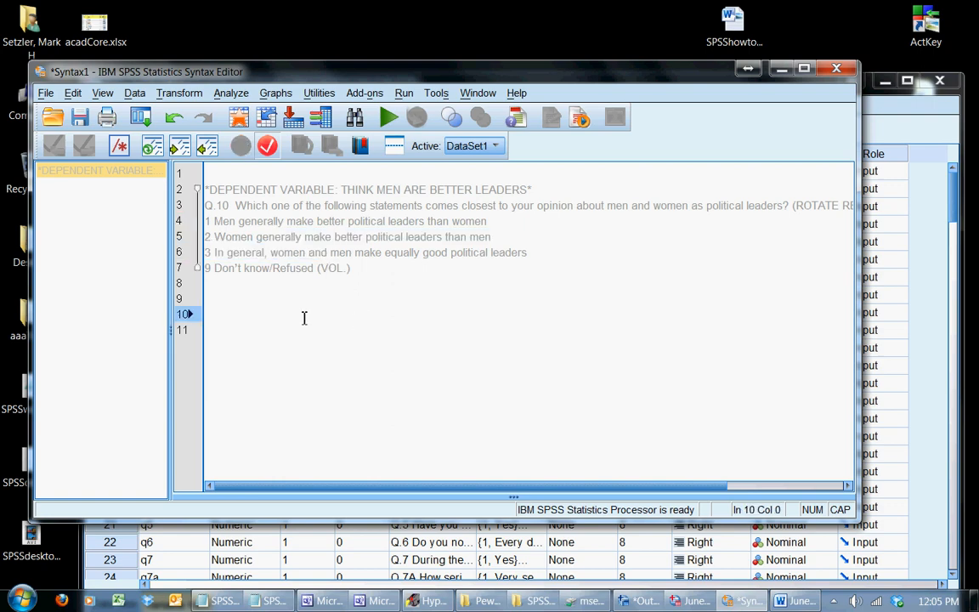
left_click_drag(382, 270, 187, 272)
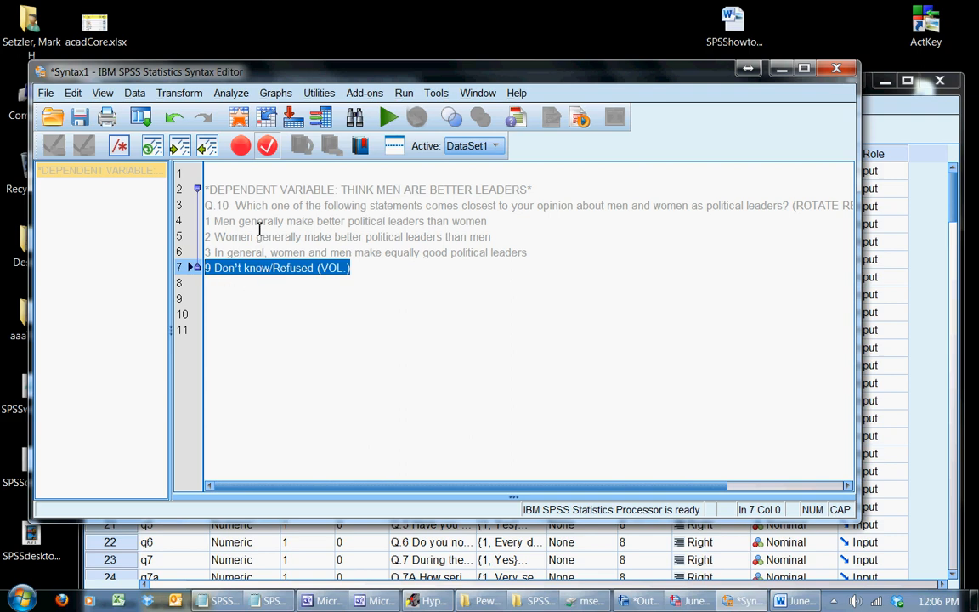
left_click(371, 277)
left_click_drag(371, 277, 203, 273)
left_click(384, 272)
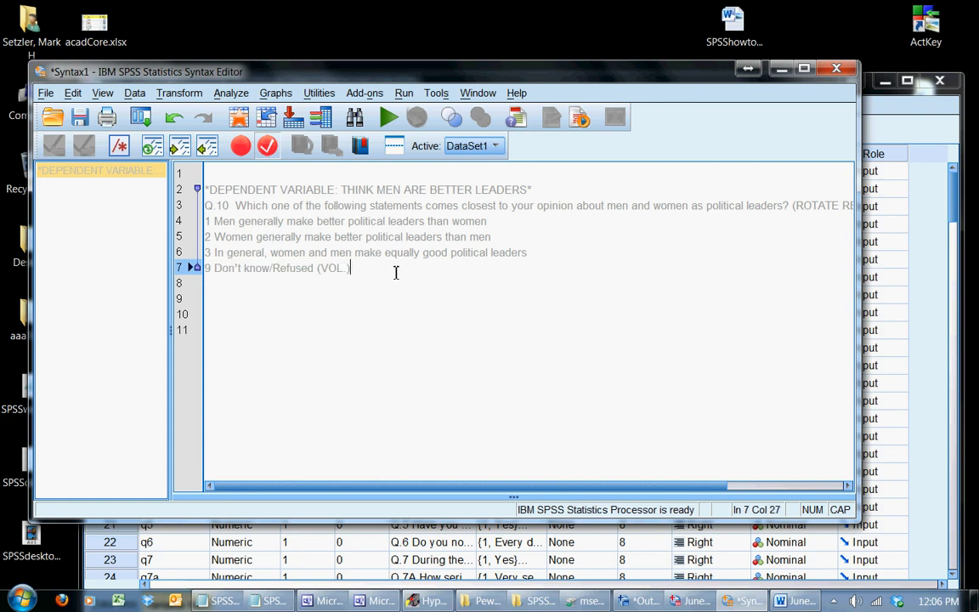
left_click(188, 270)
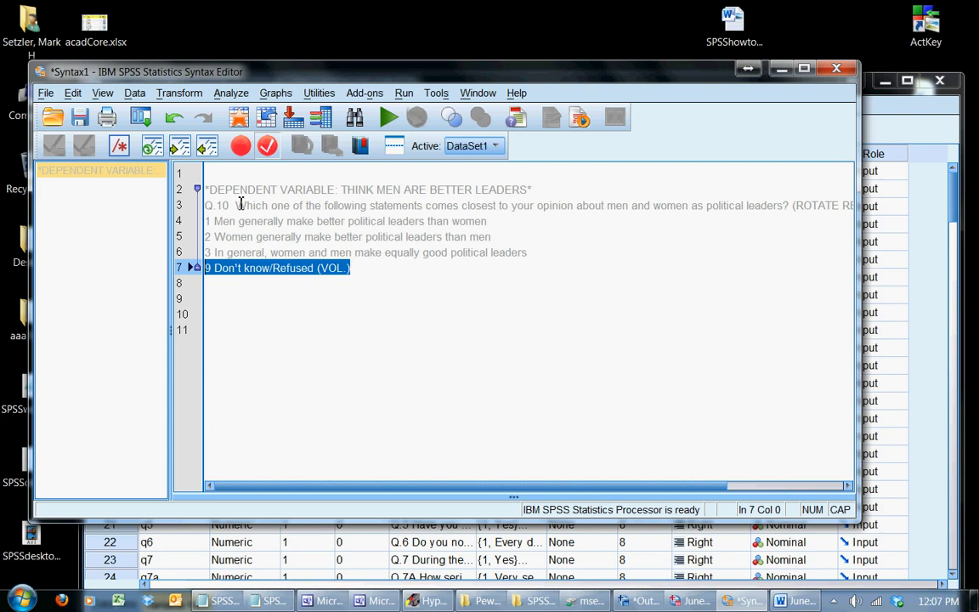
left_click_drag(209, 190, 348, 283)
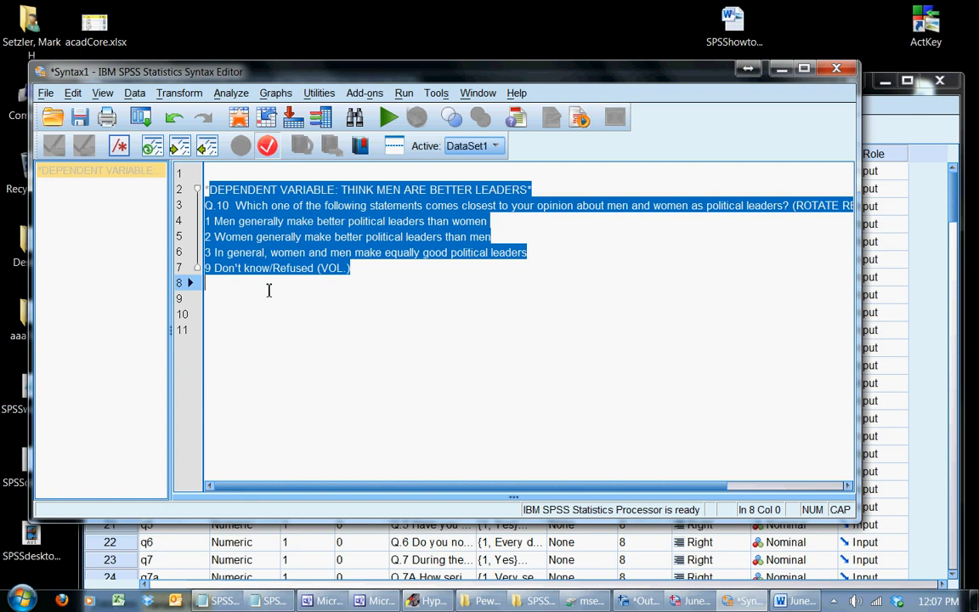
Add another blank line below the comment, and start a Recode into Different Variables with Q.10 (q10) as the input variable.
left_click(255, 299)
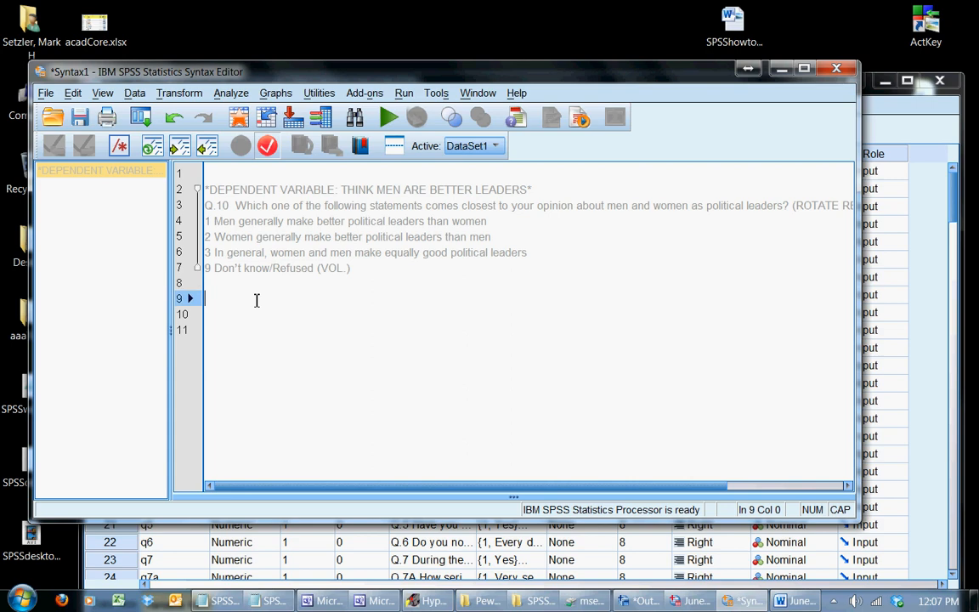
key("Return")
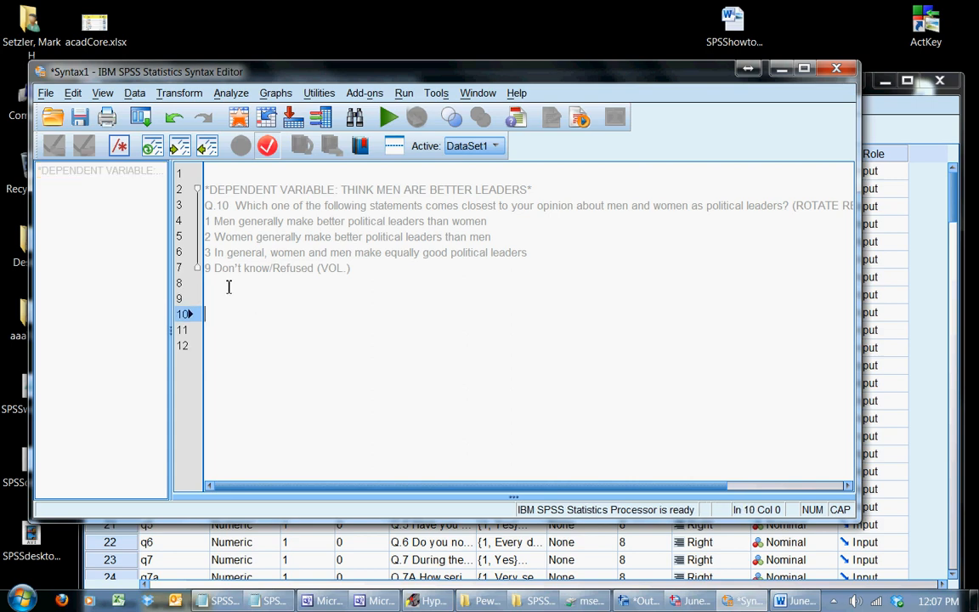
left_click(166, 92)
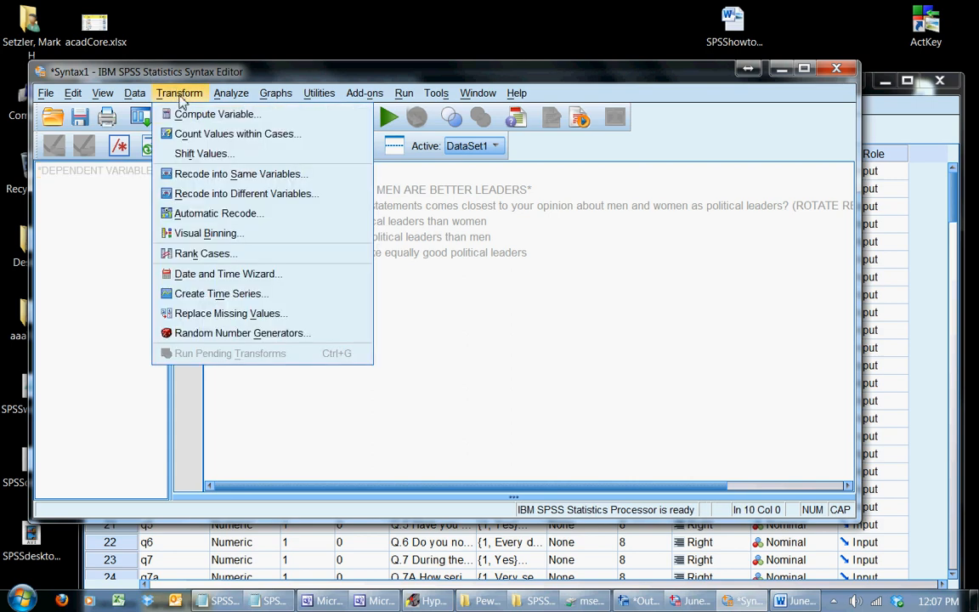
left_click(200, 195)
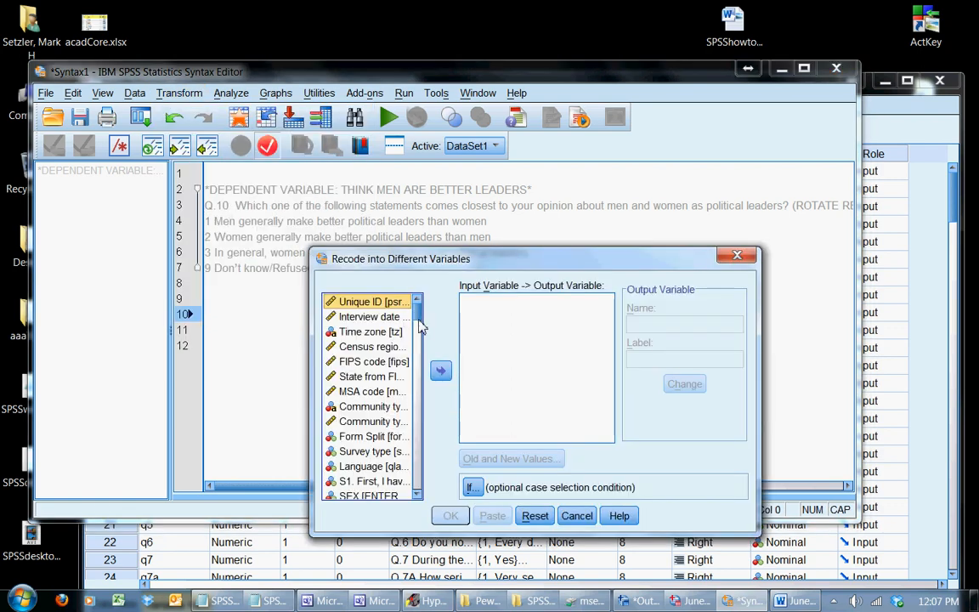
left_click_drag(418, 325, 425, 350)
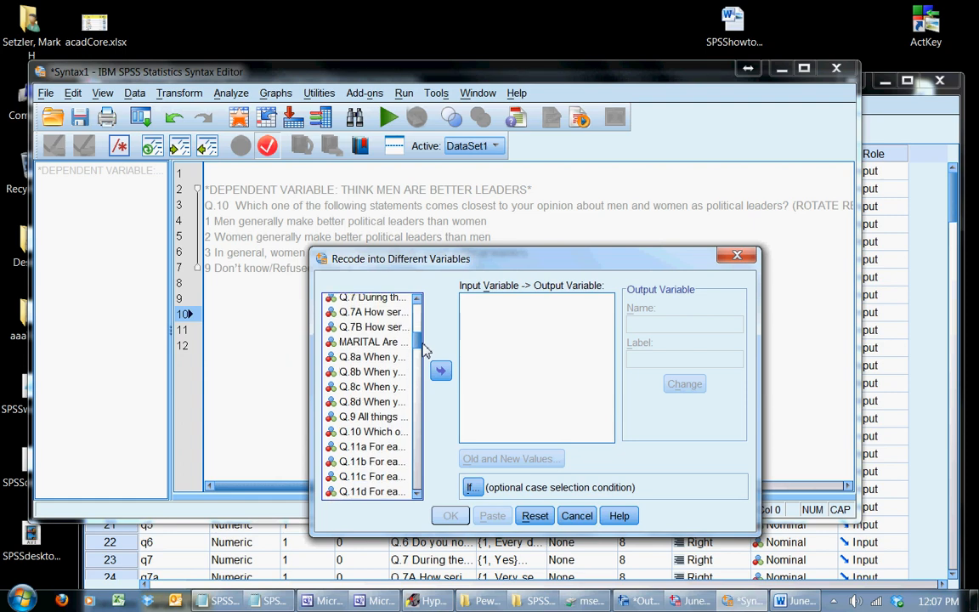
left_click(360, 431)
left_click(440, 371)
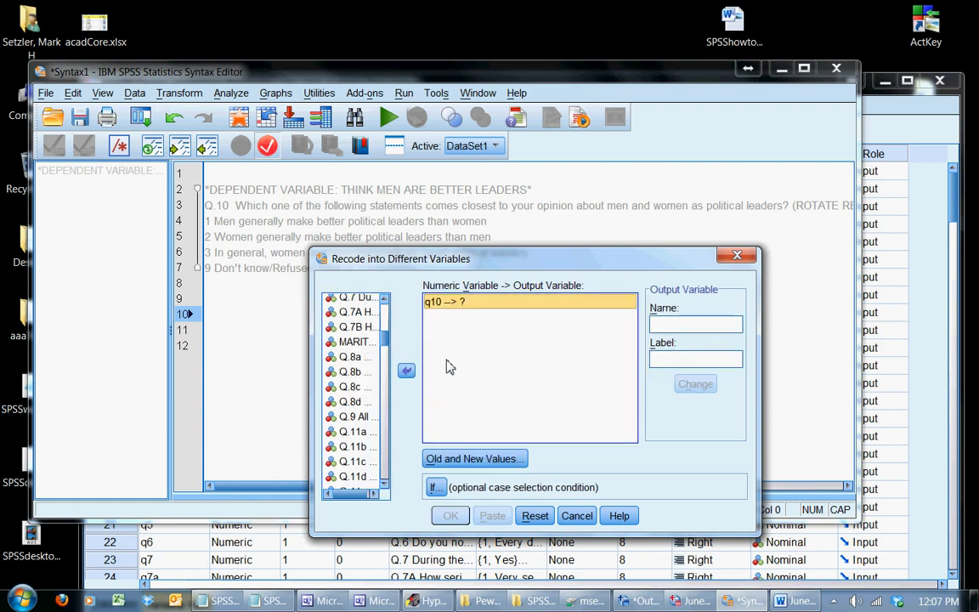
Name the output variable of the q10 recode MaleLead2.
left_click(696, 324)
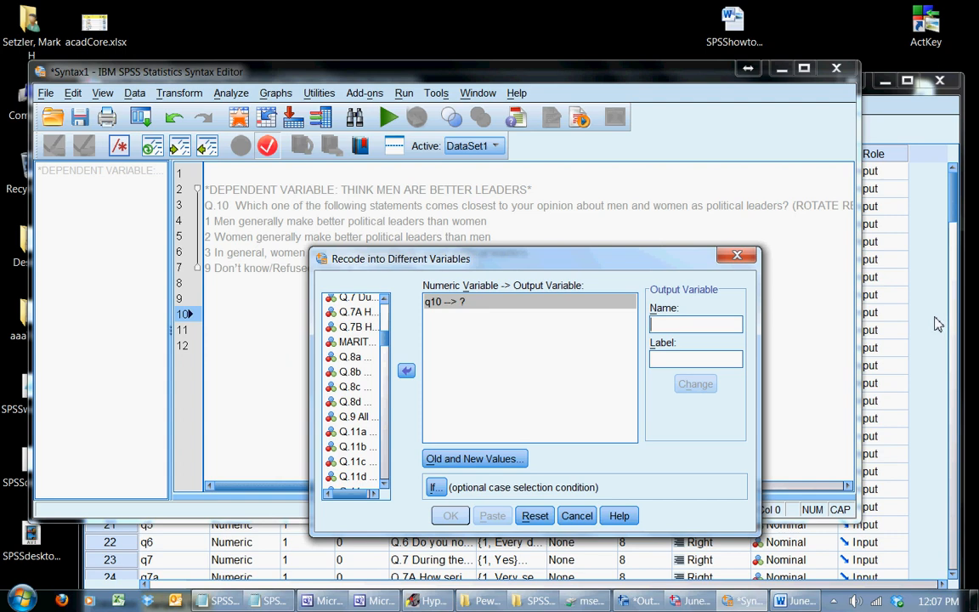
type("m")
key("BackSpace")
type("MaleLead2")
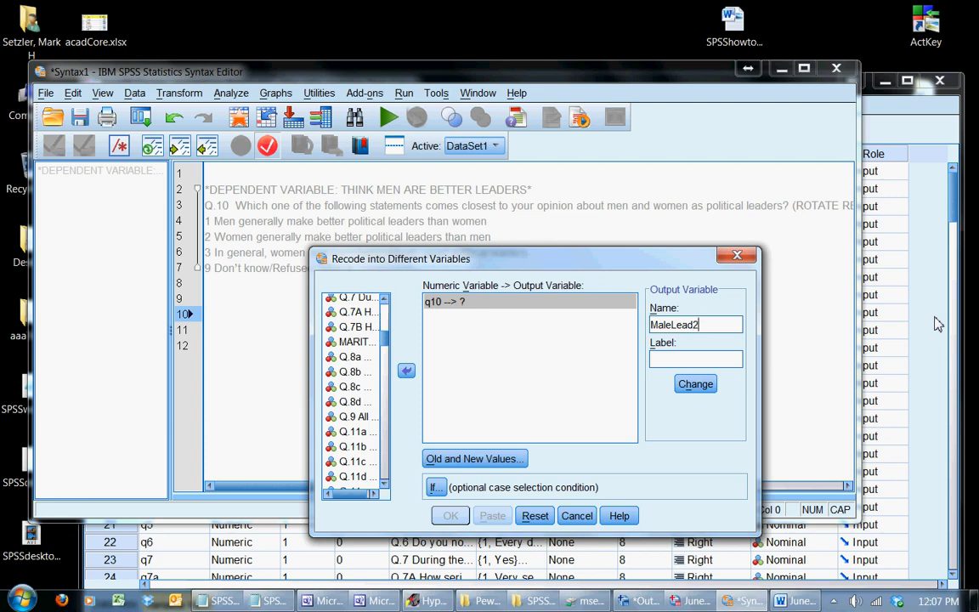
Enter "Thinks males make better pol leaders" as the label of the output variable MaleLead2.
key("Tab")
type("Males")
key("BackSpace")
key("BackSpace")
key("BackSpace")
key("BackSpace")
key("BackSpace")
type("Thinks males lead")
key("BackSpace")
key("BackSpace")
key("BackSpace")
type("make b")
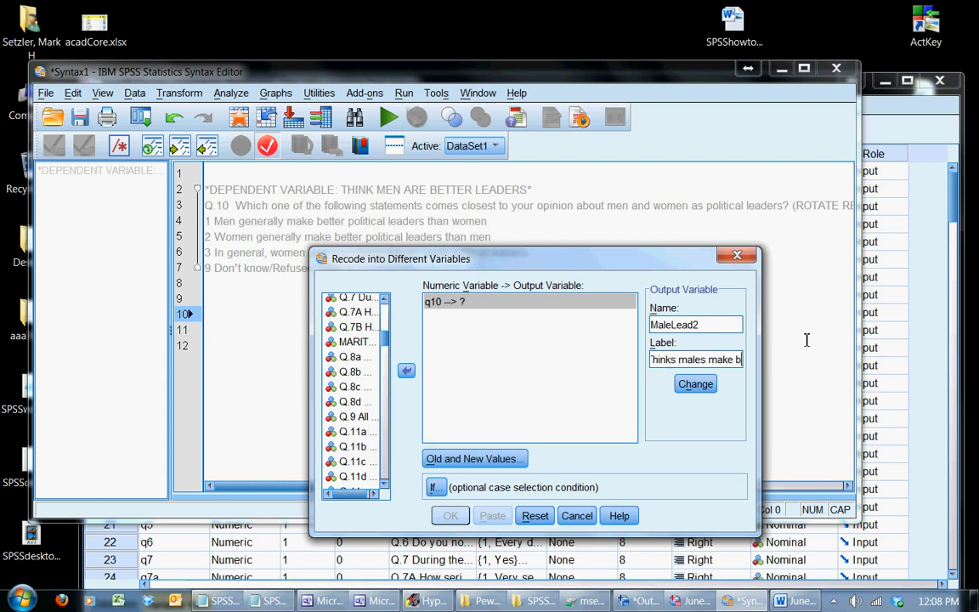
type("etter pol leaders")
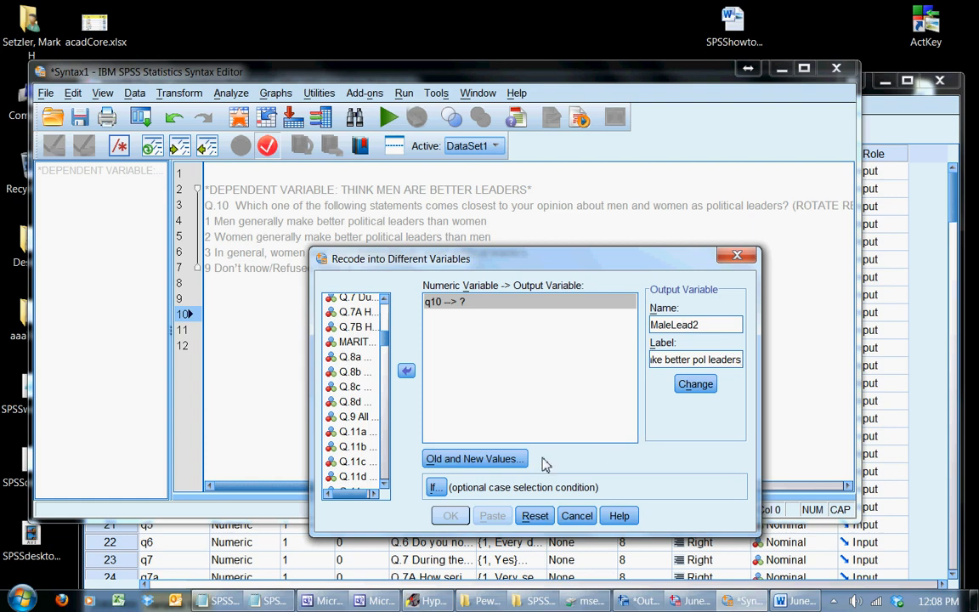
Open the old and new value definitions and add a rule that keeps system-missing values as system-missing.
left_click(474, 459)
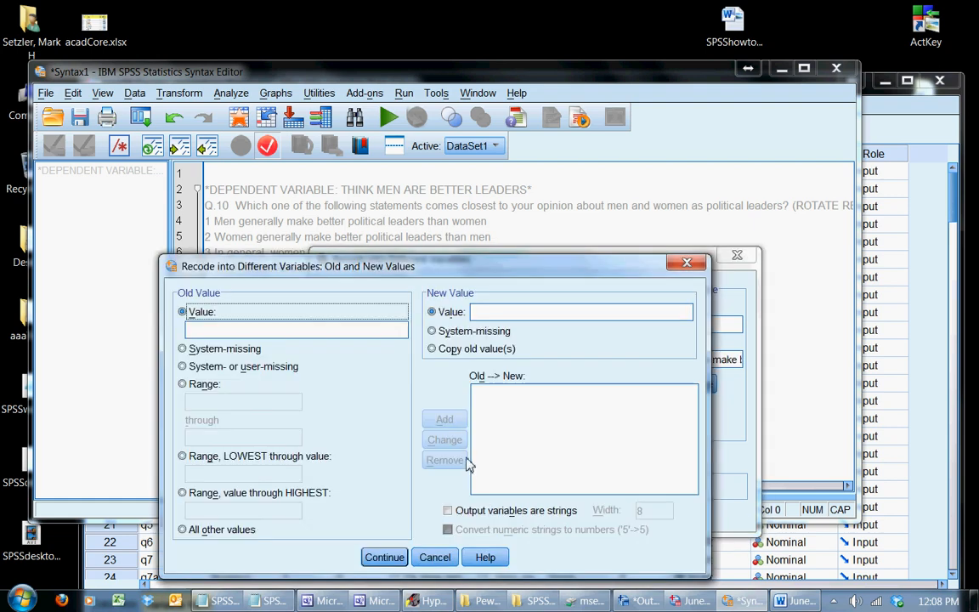
left_click_drag(439, 264, 439, 286)
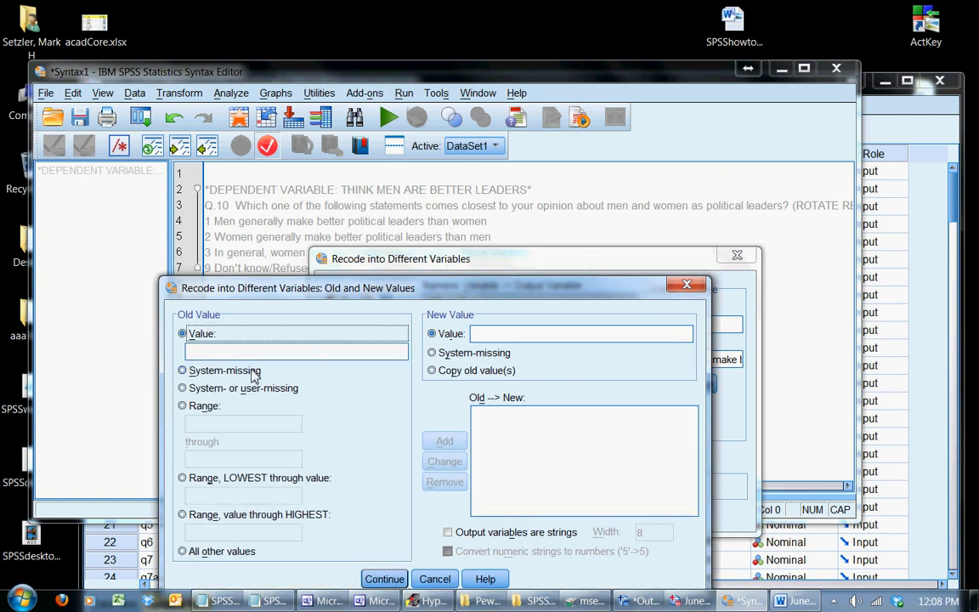
left_click(180, 370)
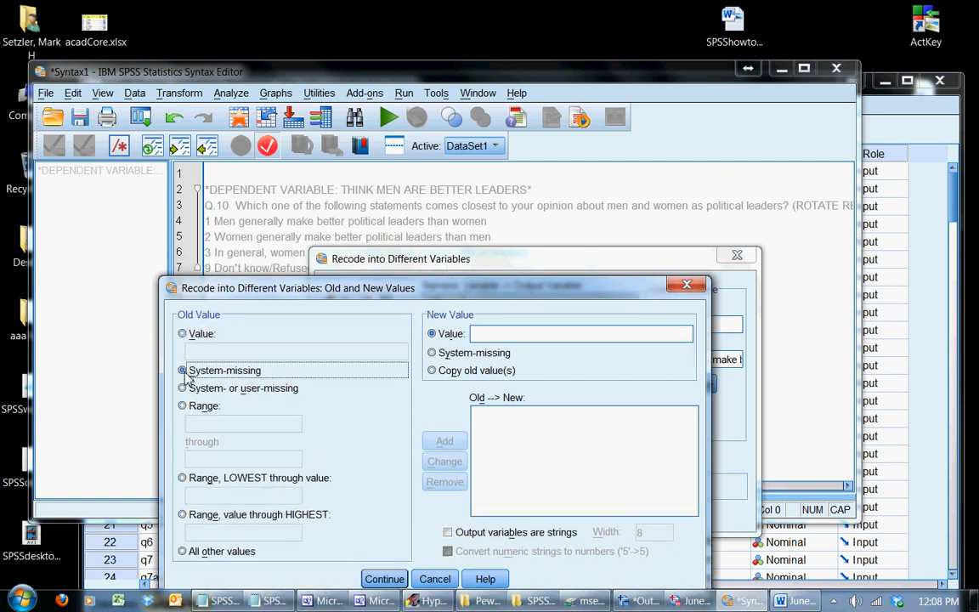
left_click(432, 353)
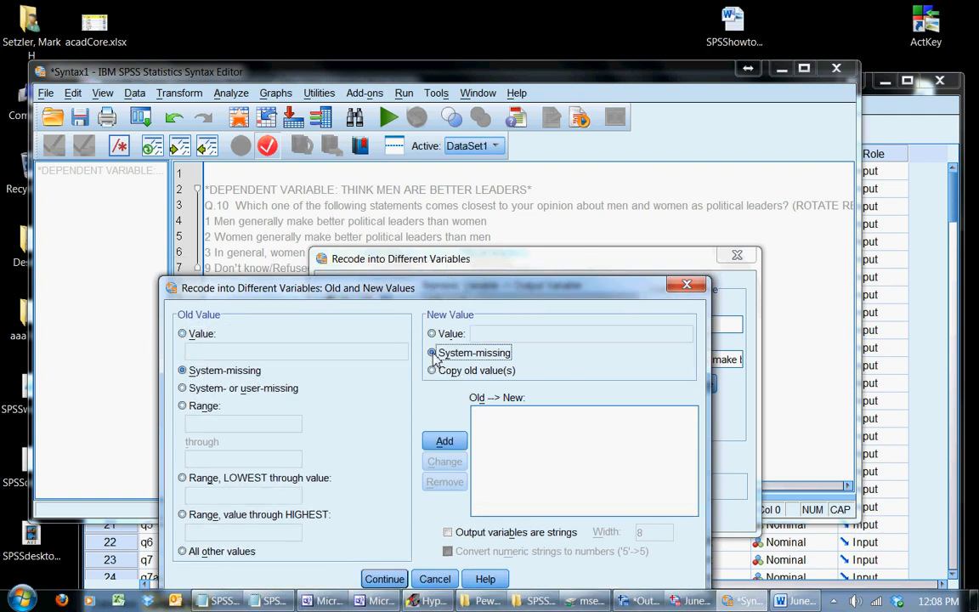
left_click(443, 442)
Add a rule recoding the old value 9 (Don't know/Refused) to system-missing.
left_click(183, 334)
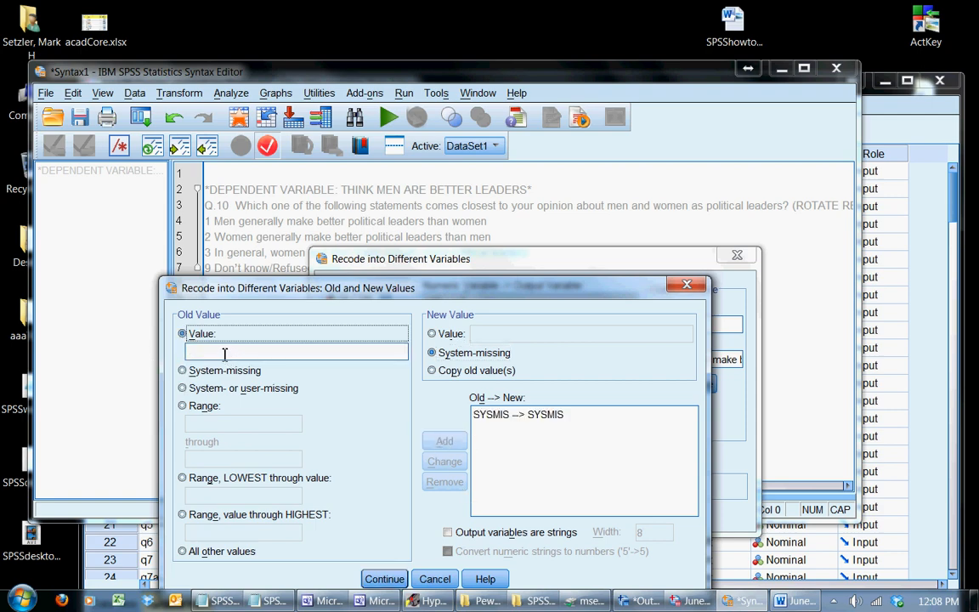
left_click(224, 351)
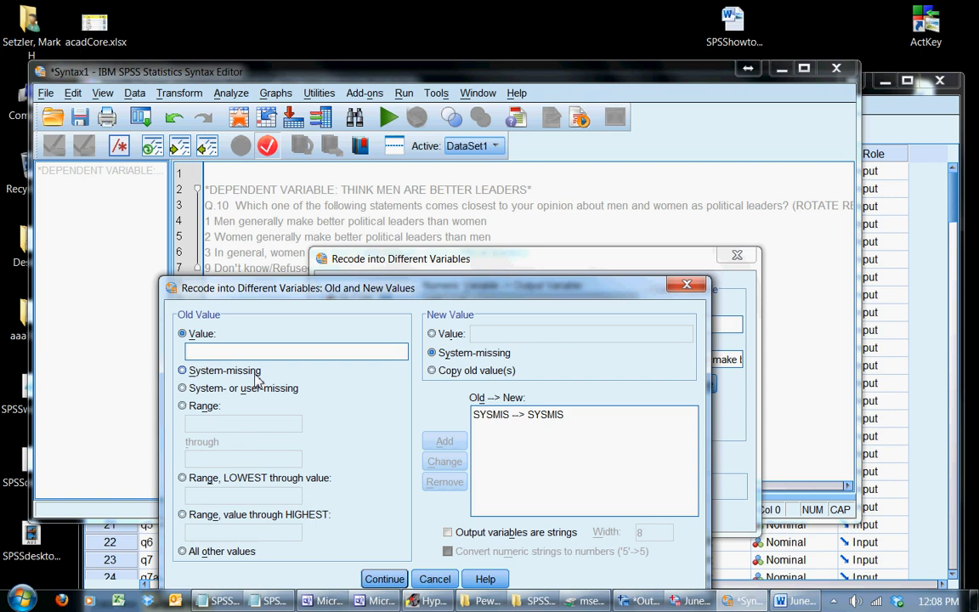
type("9")
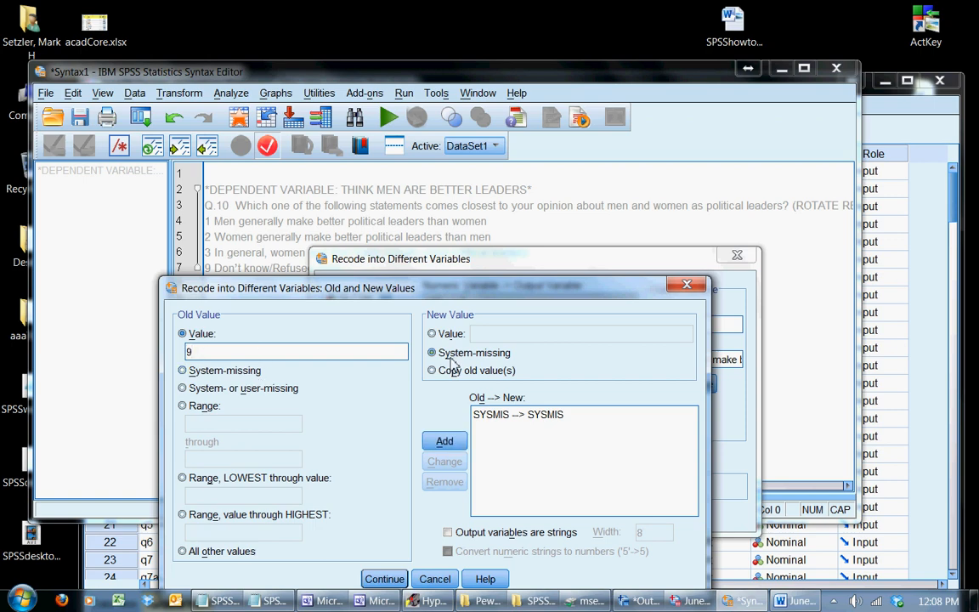
left_click(444, 440)
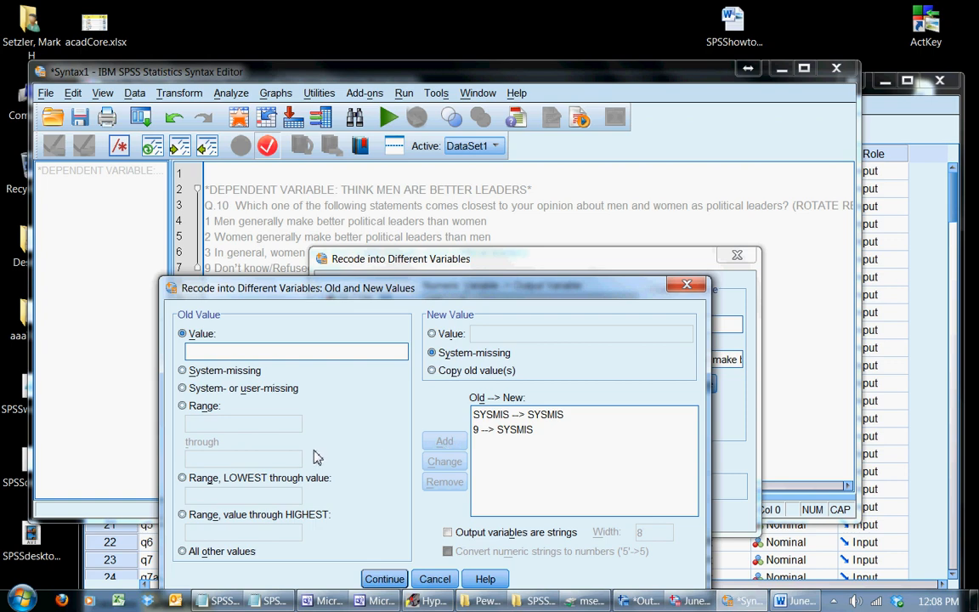
Add a rule recoding the old value 1 (men generally make better leaders) to the new value 1.
left_click_drag(437, 297, 441, 334)
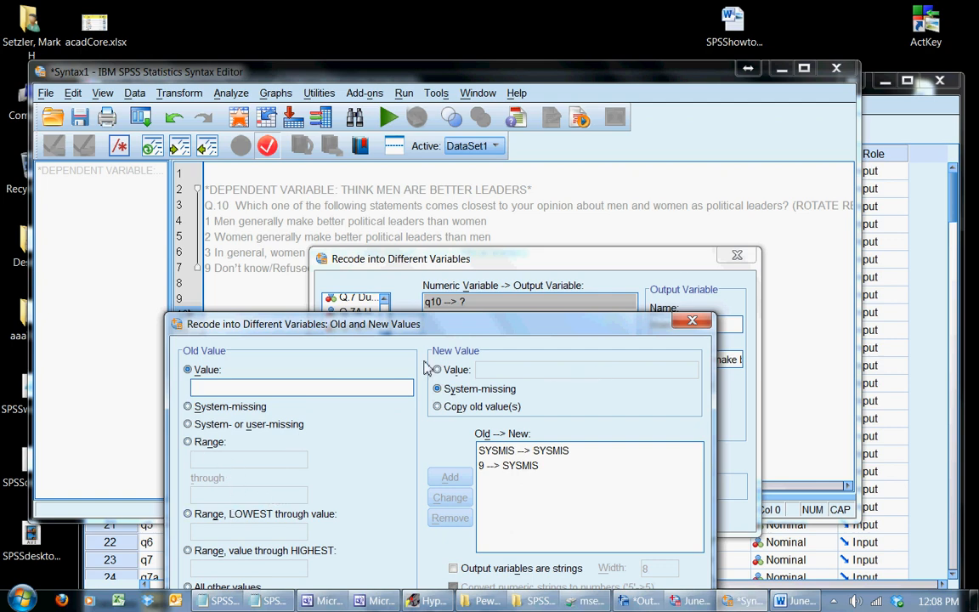
left_click_drag(430, 338, 436, 319)
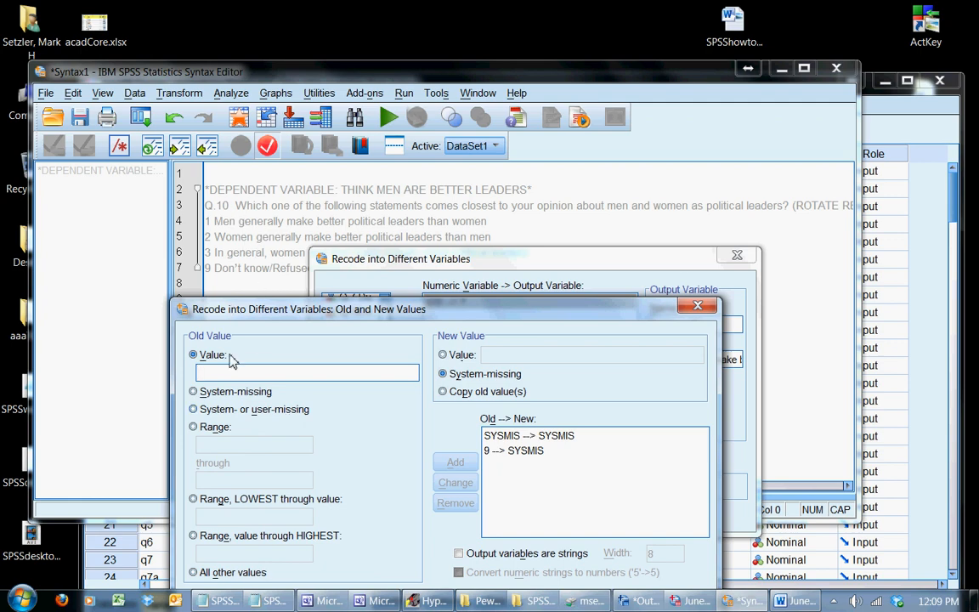
type("1")
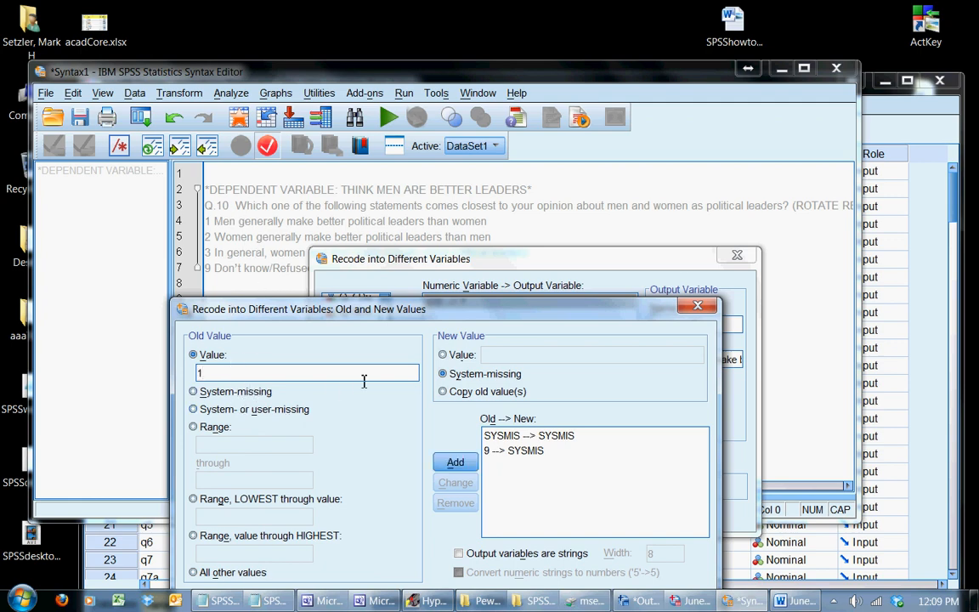
left_click(446, 354)
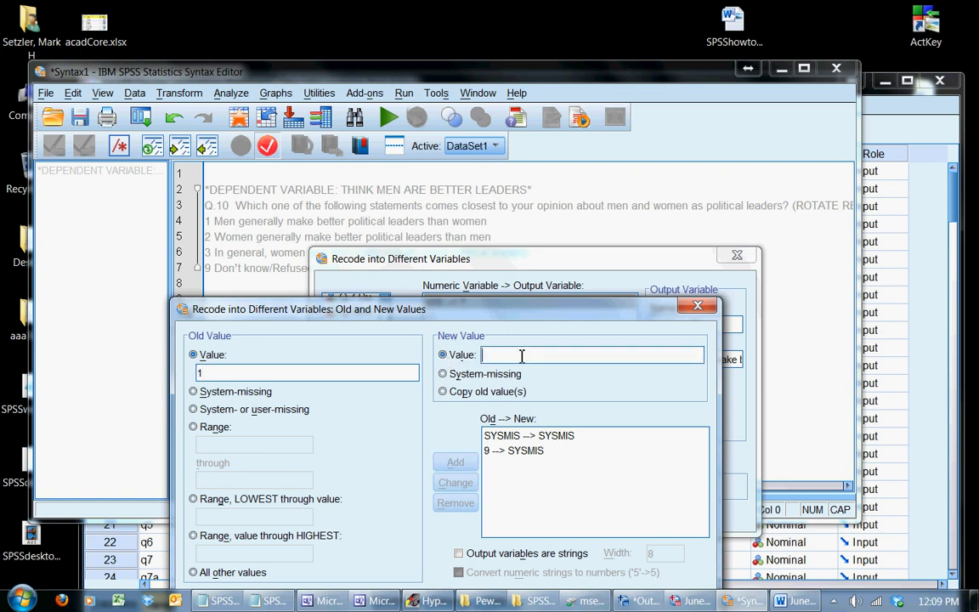
type("1")
left_click(456, 463)
Add a rule recoding all other old values to the new value 0.
left_click_drag(468, 305, 466, 207)
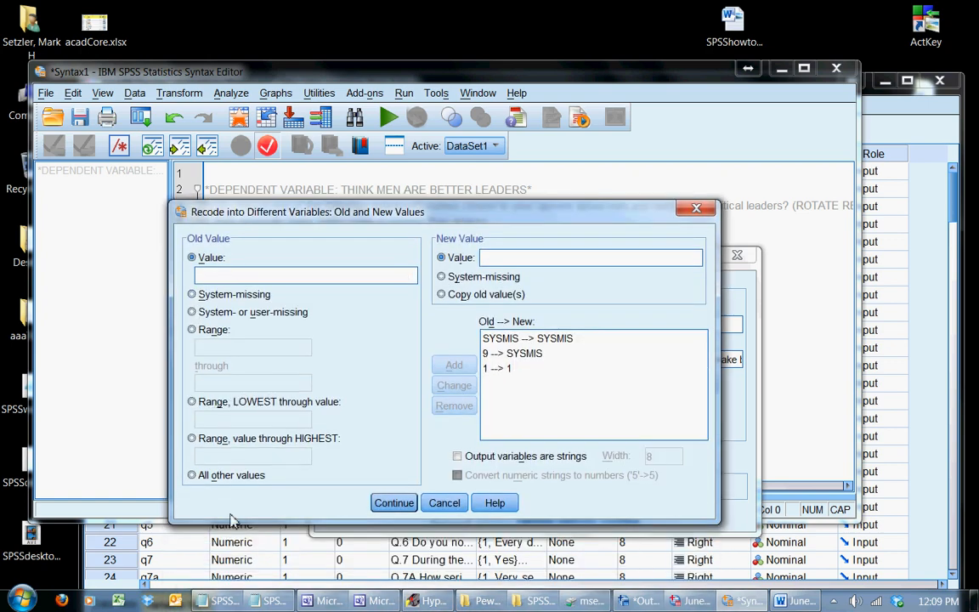
left_click(192, 475)
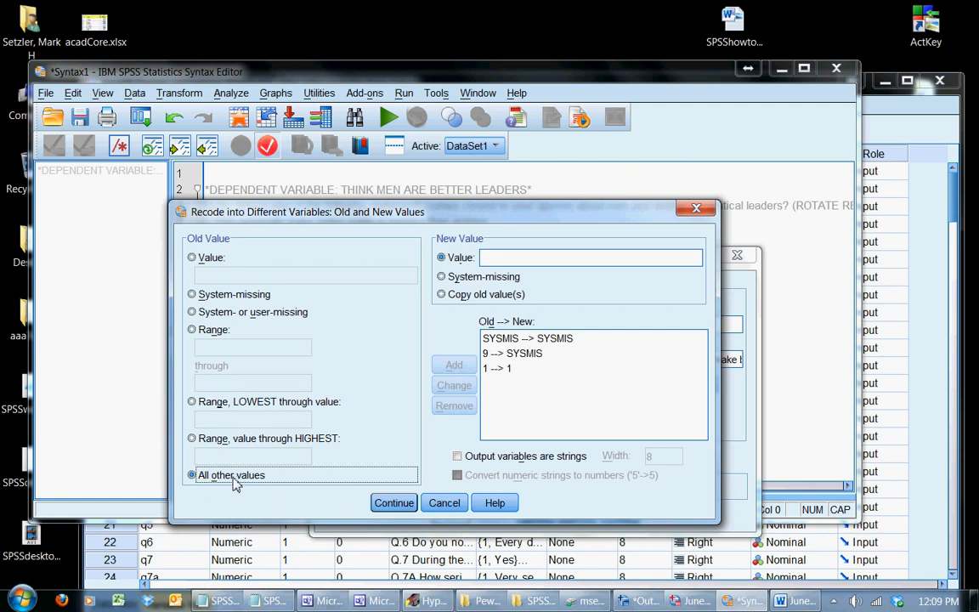
left_click(496, 259)
type("0")
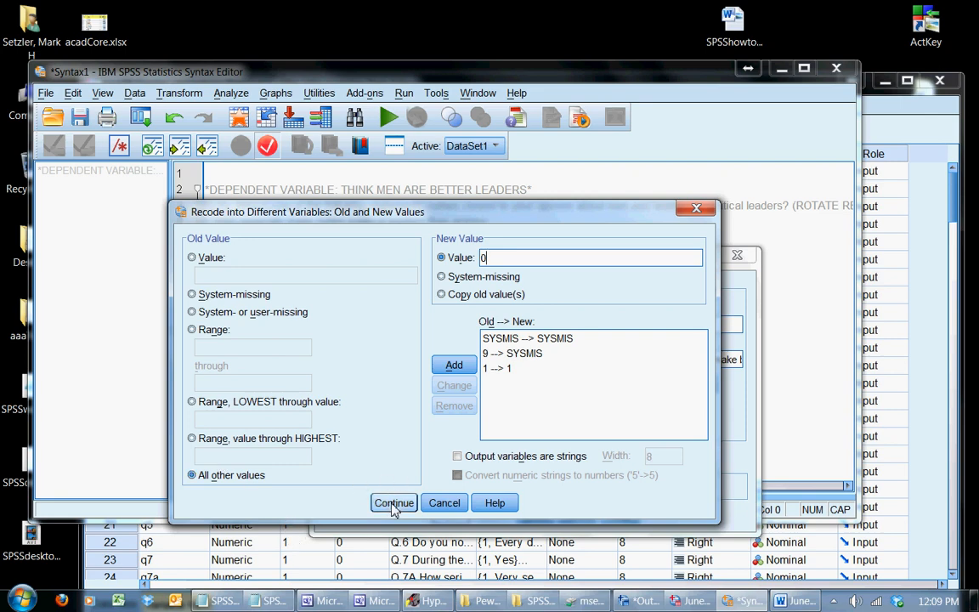
left_click(455, 366)
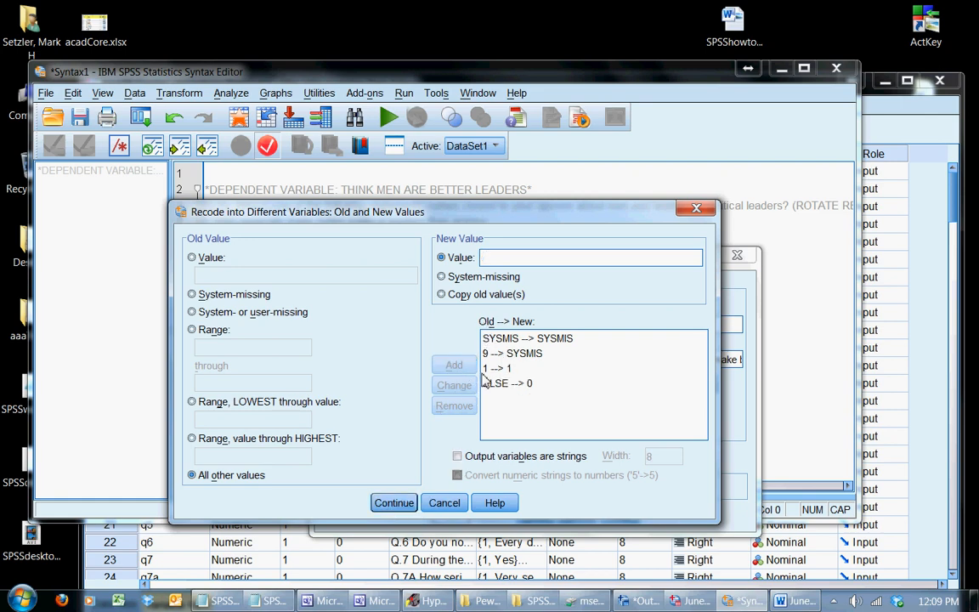
left_click(514, 370)
left_click(493, 386)
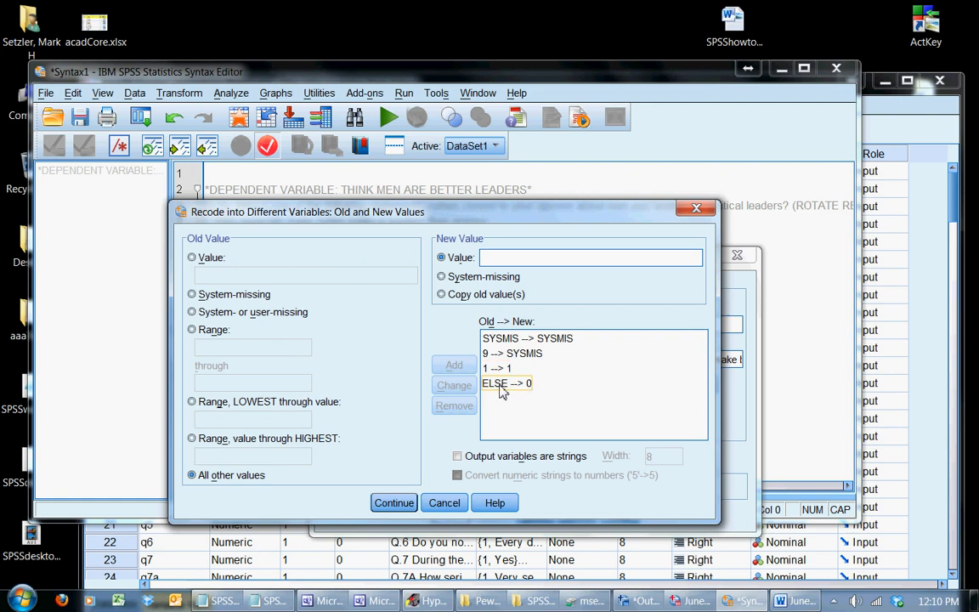
Accept the value rules, assign MaleLead2 as the output of q10, and paste the recode as commands into the syntax.
left_click(387, 502)
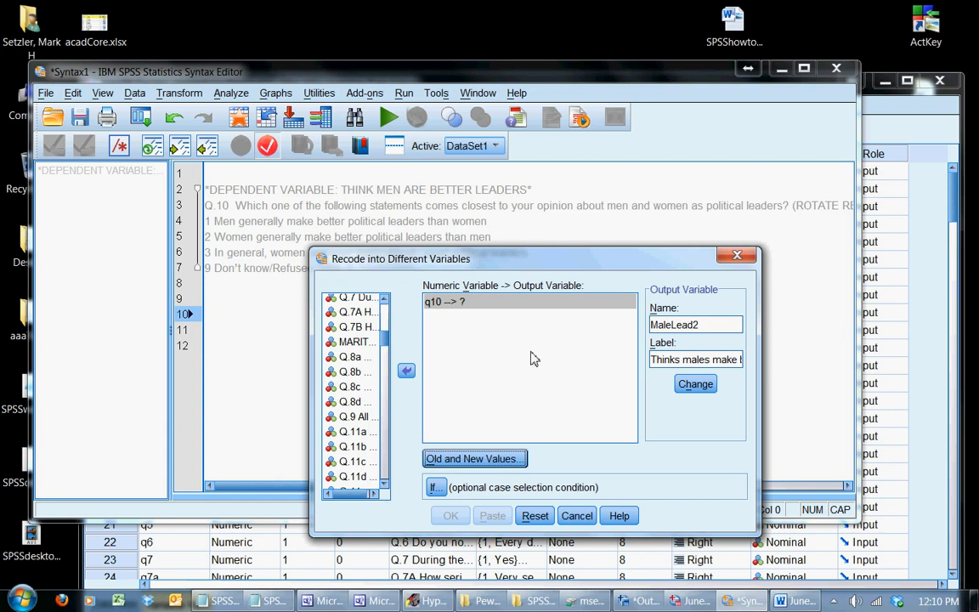
left_click(695, 385)
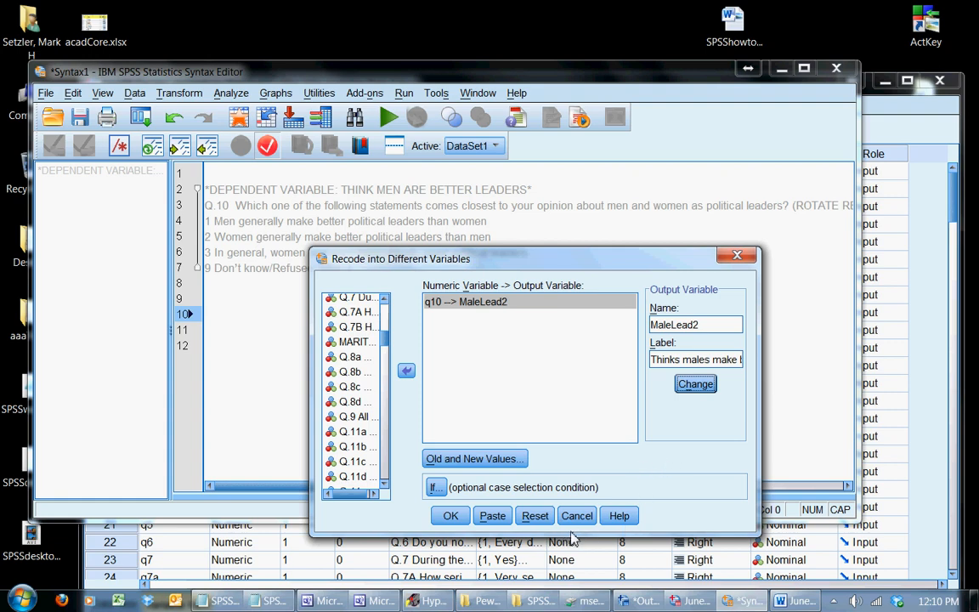
left_click(493, 516)
Delete three blank lines between the Q.10 comment block and the pasted DATASET ACTIVATE command.
left_click(255, 293)
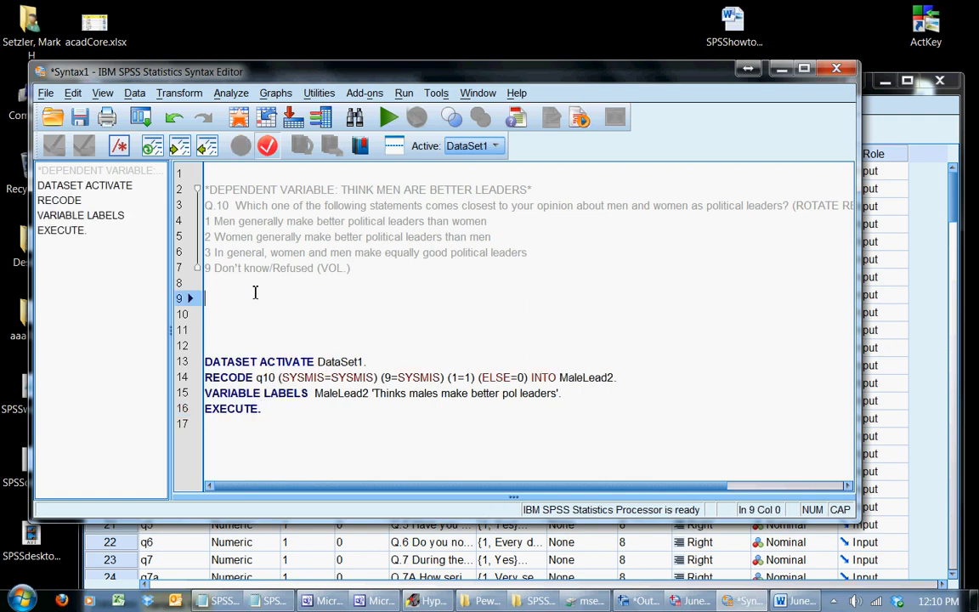
key("Delete")
key("Delete")
key("Delete")
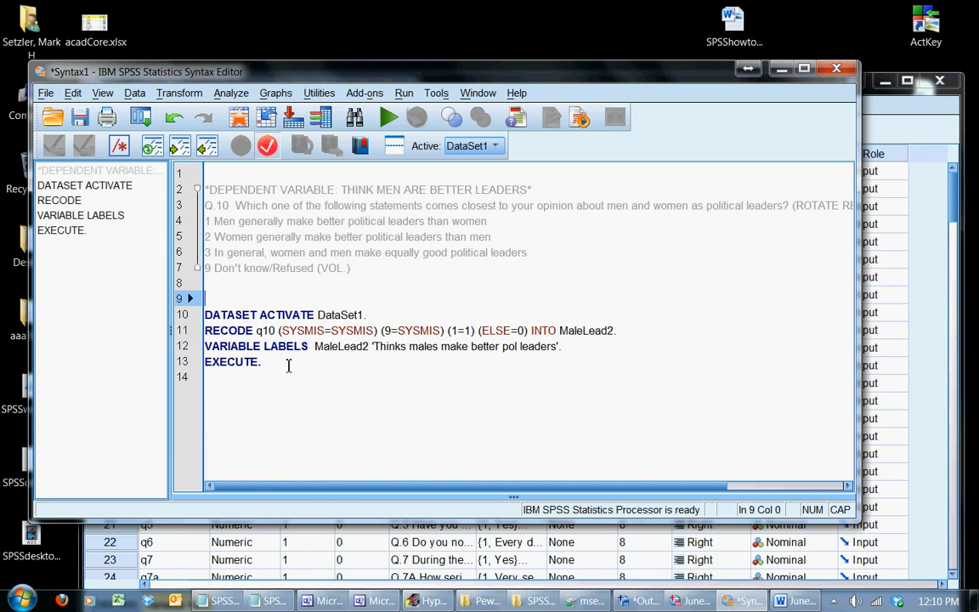
Run the commands from DATASET ACTIVATE through EXECUTE on lines 10 to 13, and return to the end of the syntax.
left_click_drag(288, 364, 204, 314)
left_click(387, 118)
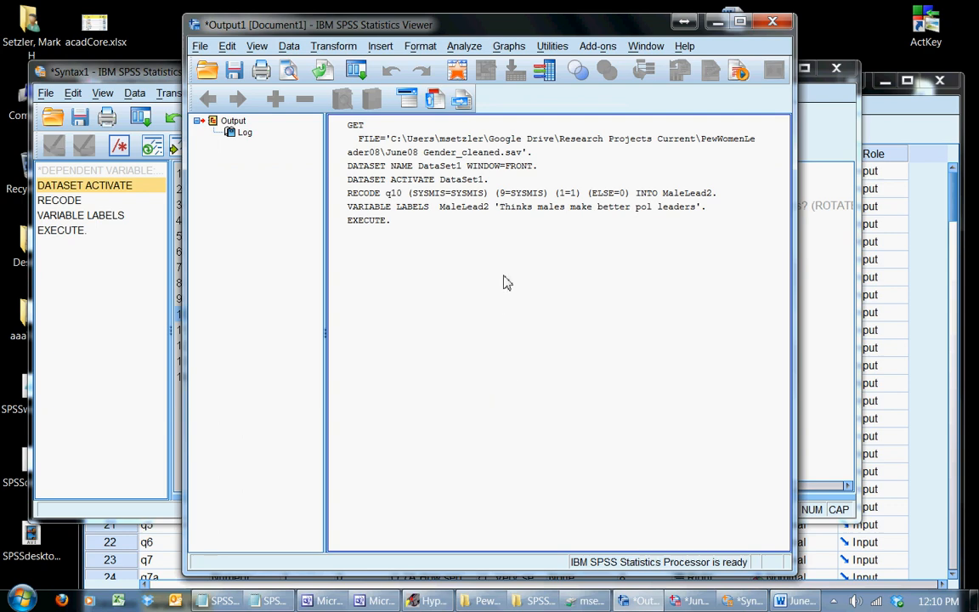
left_click(717, 22)
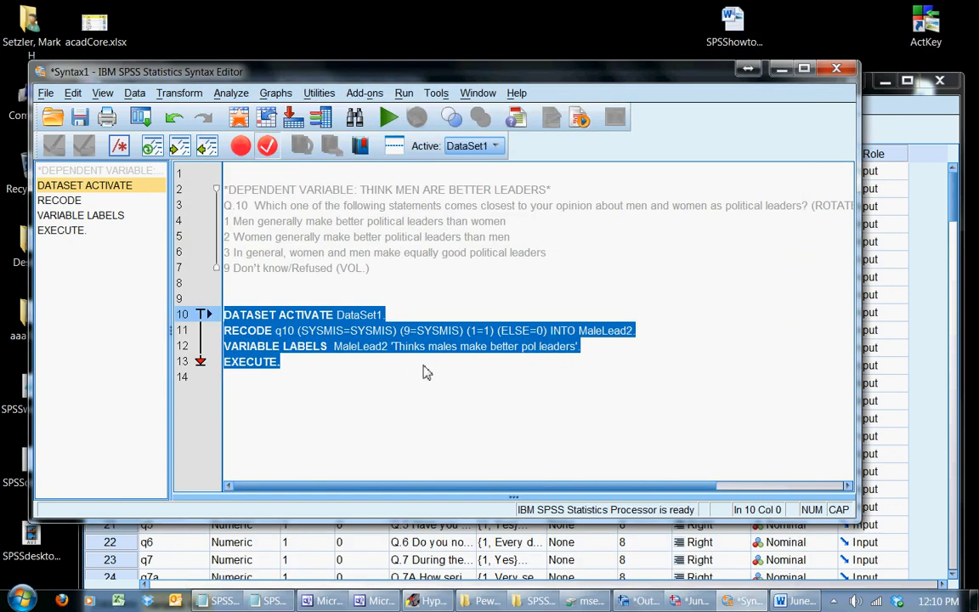
left_click(339, 376)
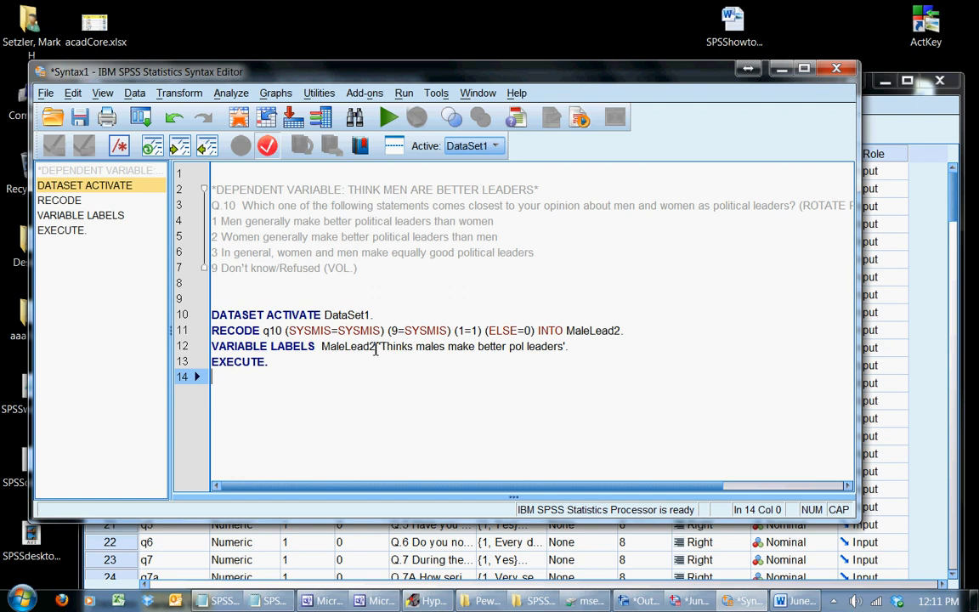
left_click_drag(386, 348, 444, 348)
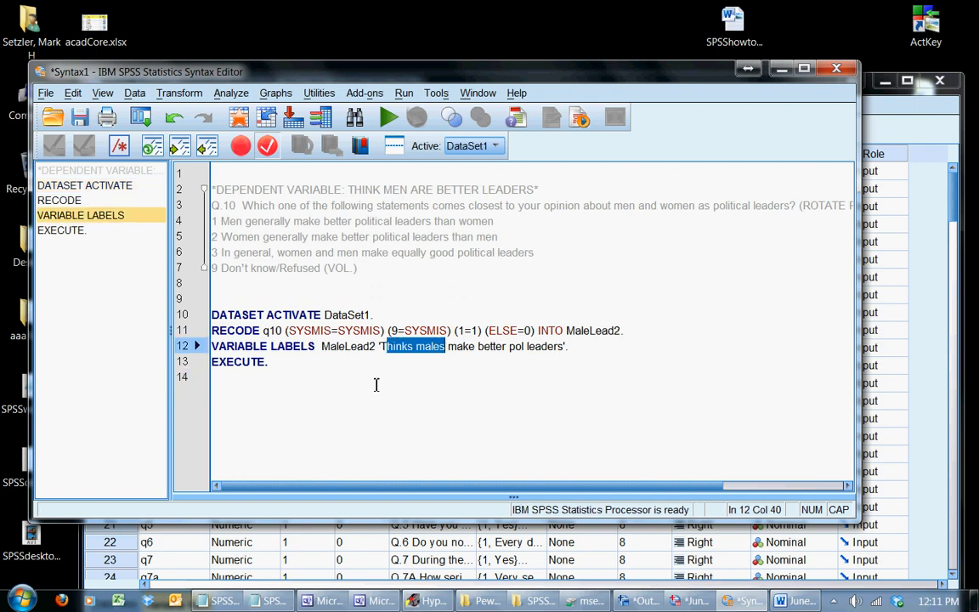
left_click(443, 349)
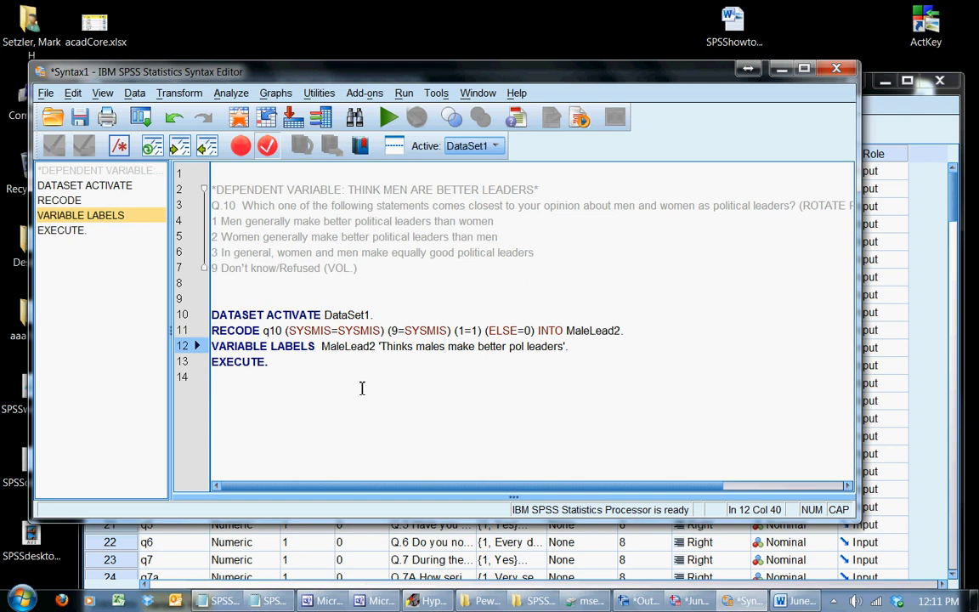
left_click(344, 545)
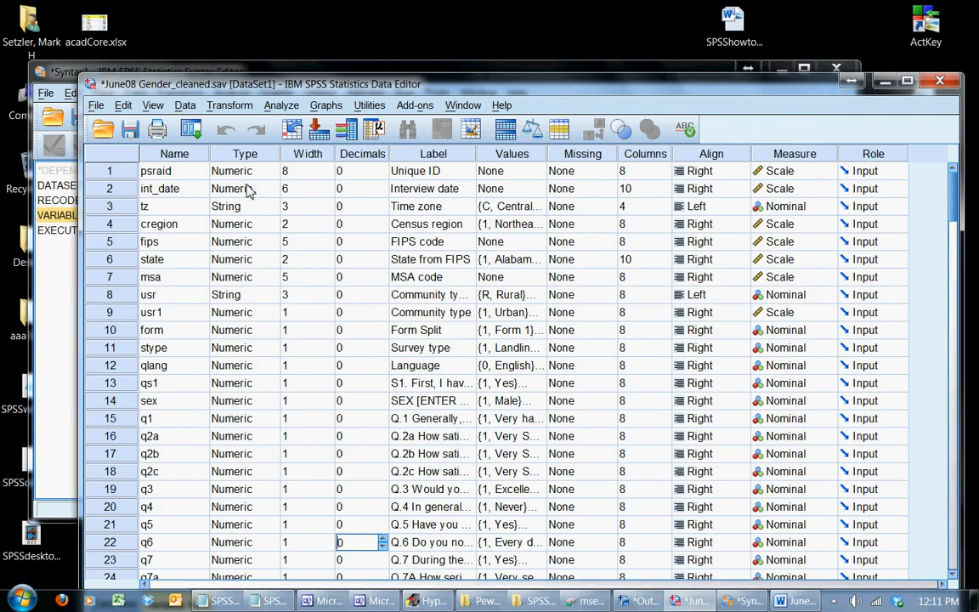
left_click_drag(266, 81, 298, 53)
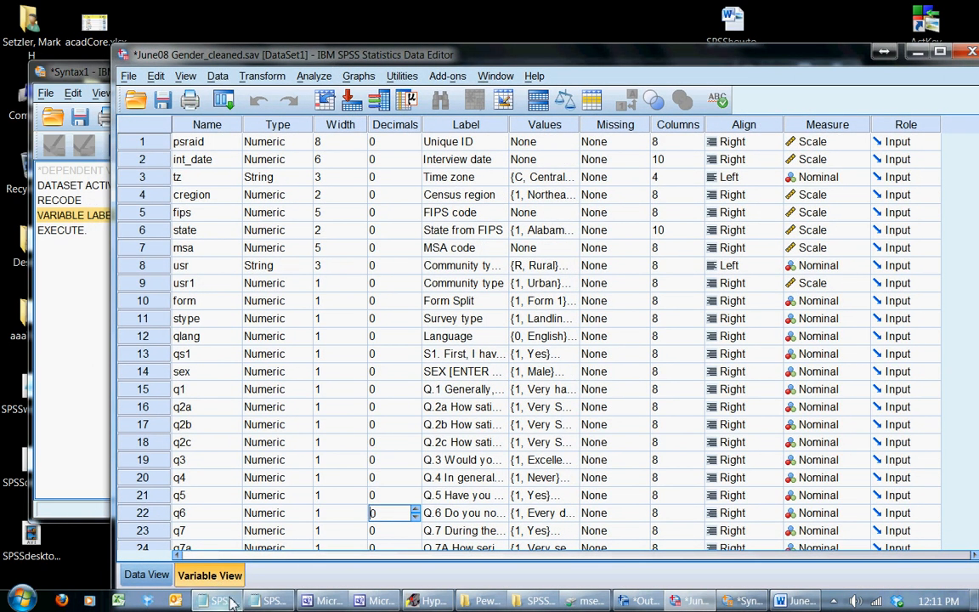
left_click(98, 78)
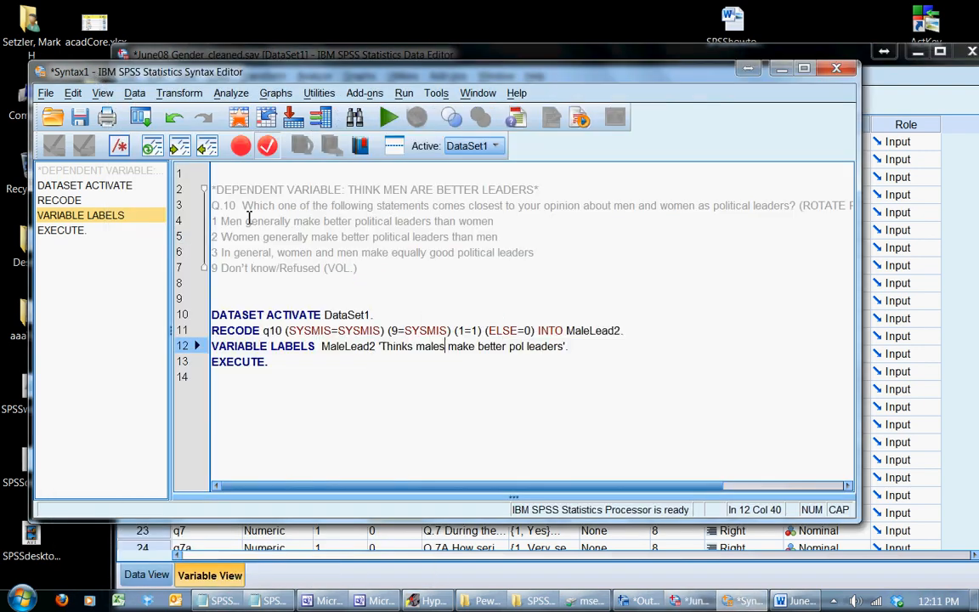
Add a VALUE LABELS block for MaleLead2 after the first EXECUTE, labelling 1 'Men generally better' and 0 'Equal or women better', ending with EXECUTE.
left_click(288, 402)
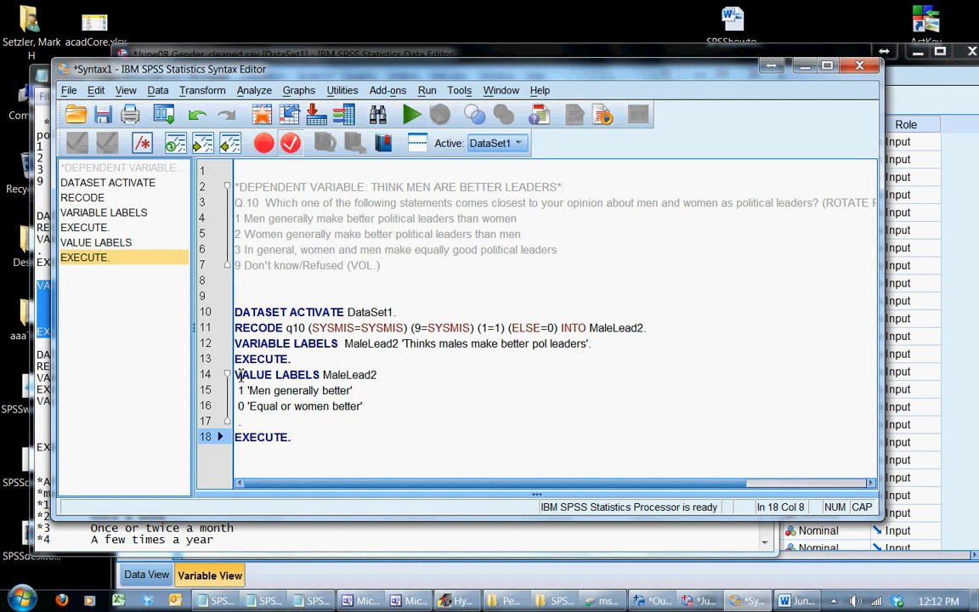
left_click_drag(240, 376, 313, 428)
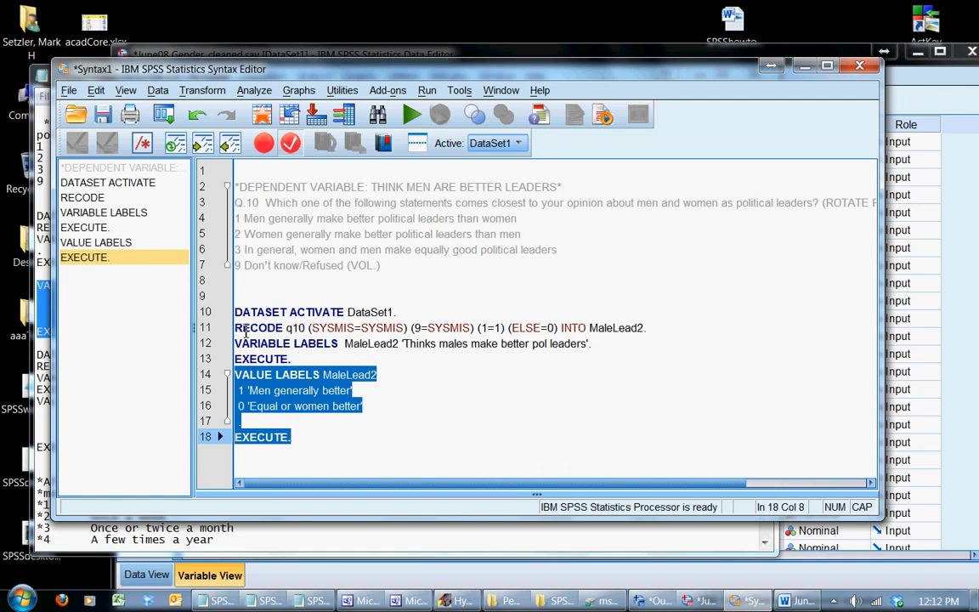
Review the RECODE, VARIABLE LABELS and VALUE LABELS commands, checking their values, quotation marks, closing periods and EXECUTE lines.
left_click_drag(286, 328, 350, 331)
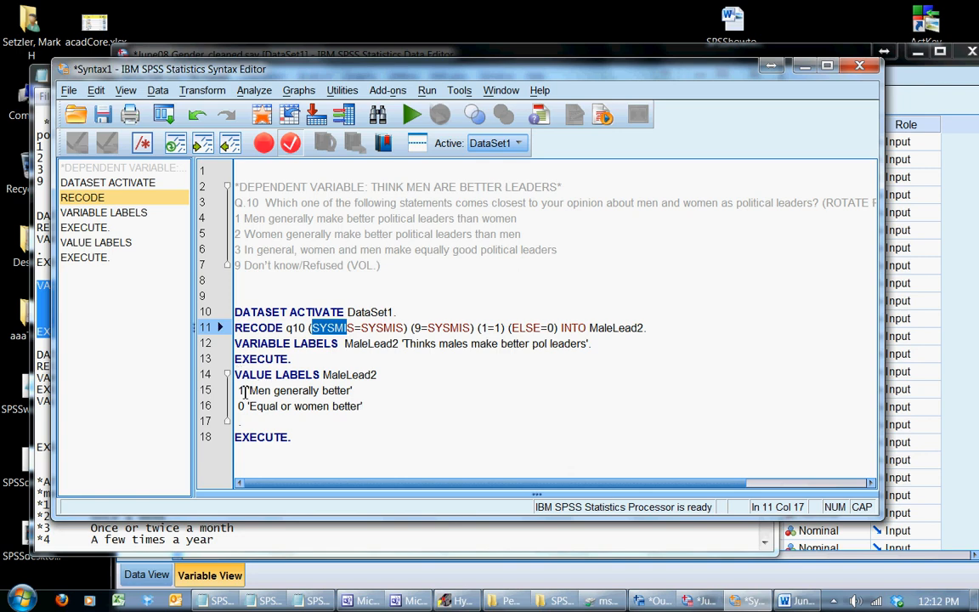
left_click(366, 405)
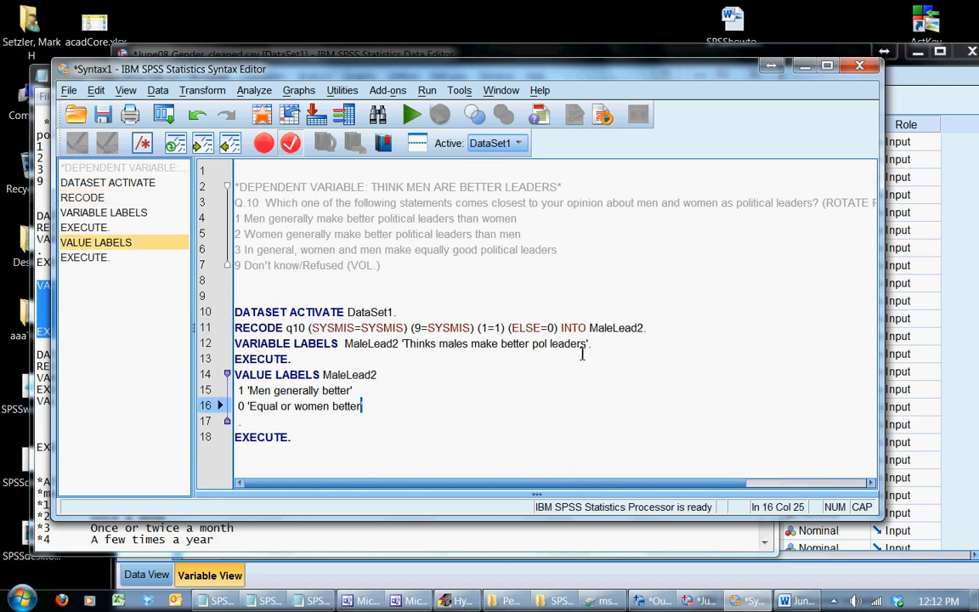
left_click_drag(404, 343, 401, 345)
left_click(544, 422)
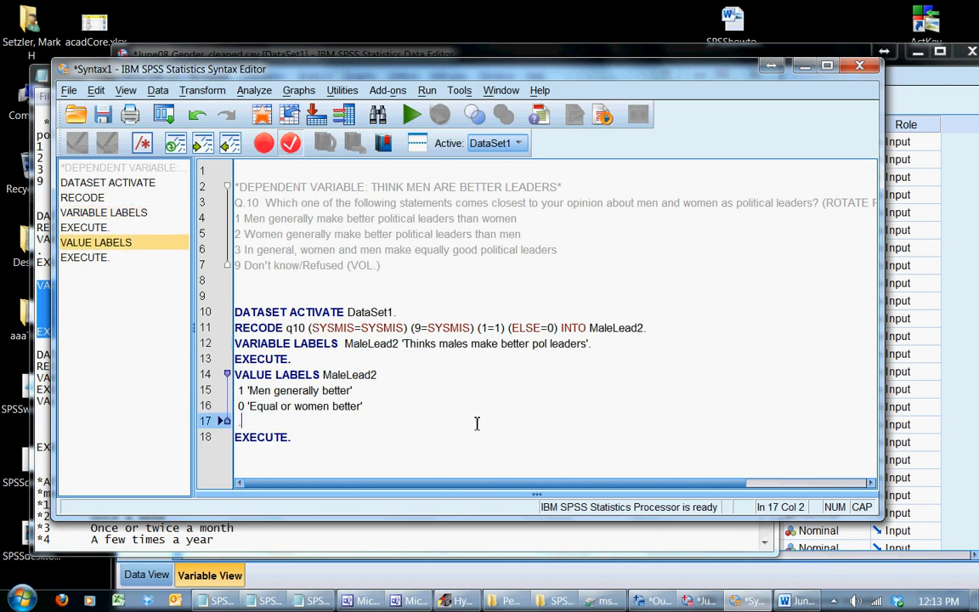
left_click_drag(243, 311, 594, 346)
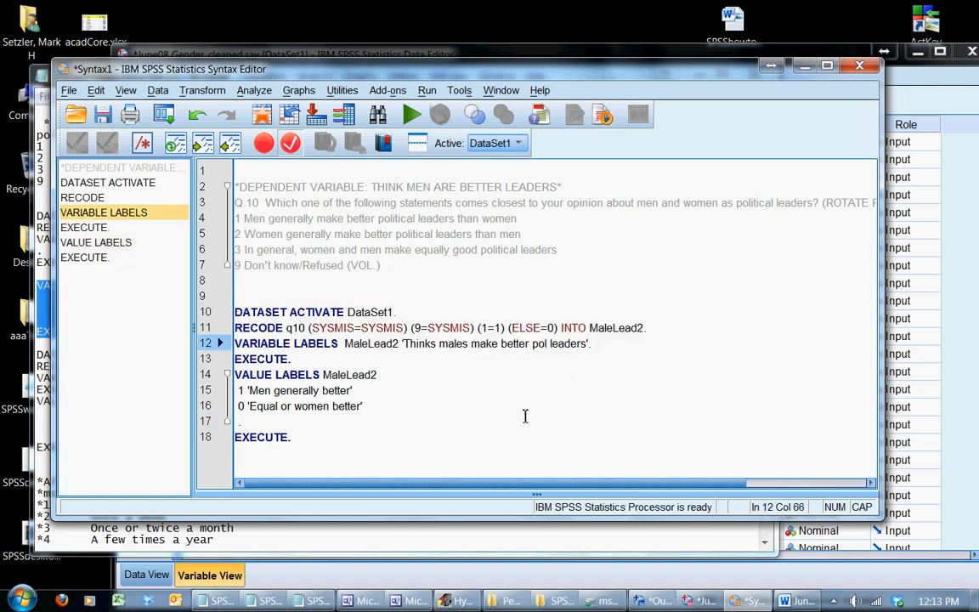
double_click(248, 360)
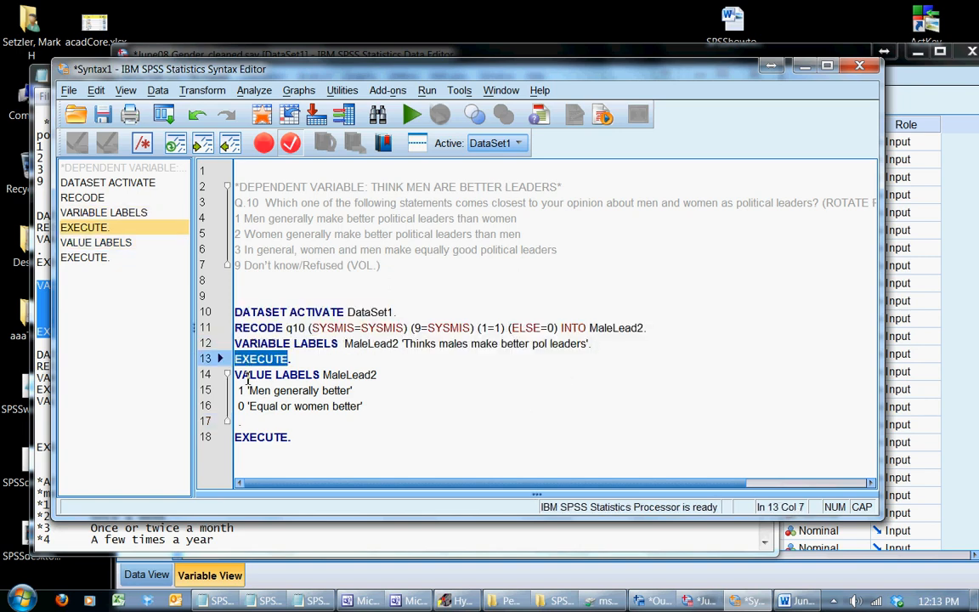
left_click(299, 375)
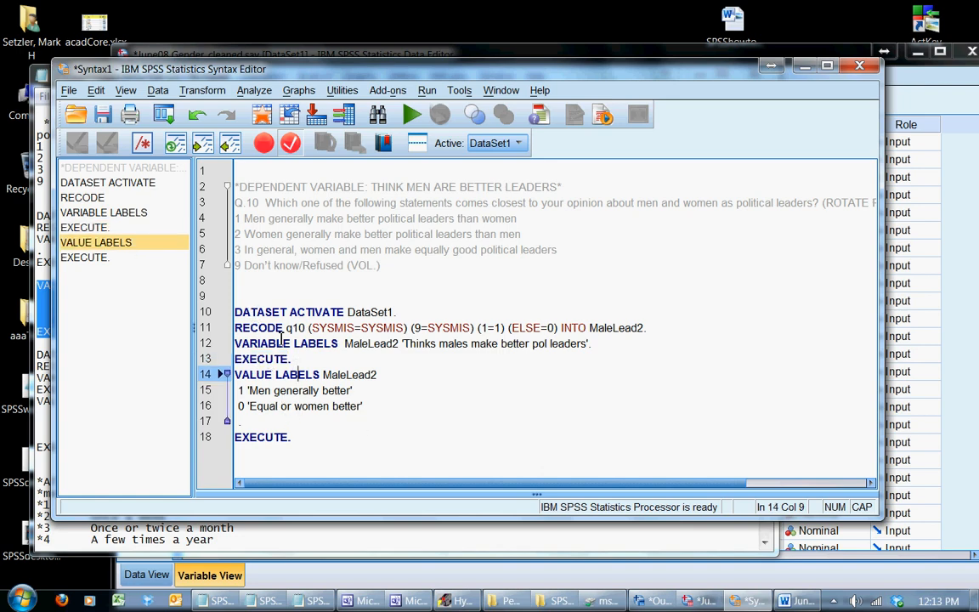
left_click(281, 437)
left_click(251, 437)
left_click(246, 422)
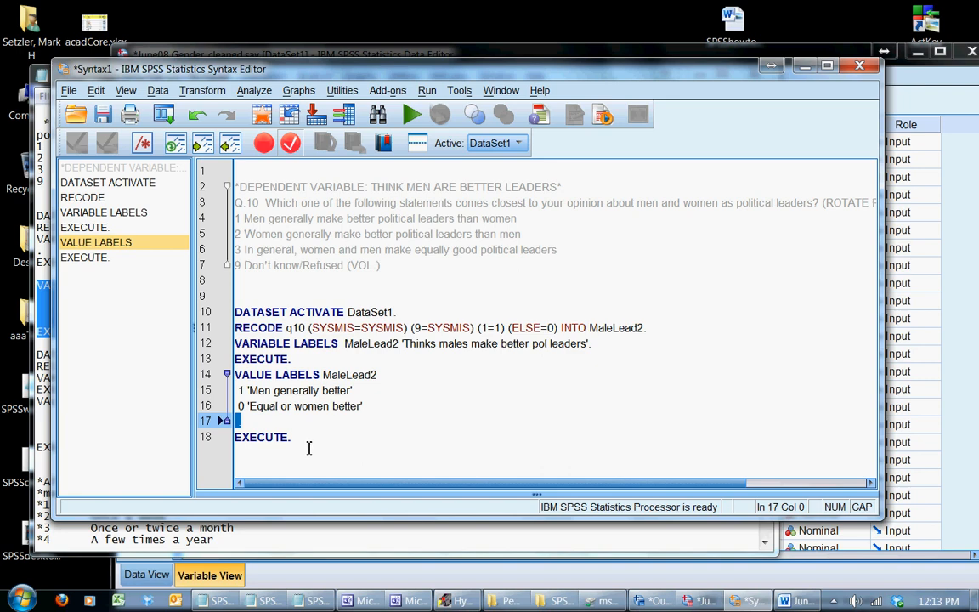
Run the MaleLead2 VALUE LABELS block through EXECUTE on lines 14 to 18.
left_click_drag(308, 447, 231, 374)
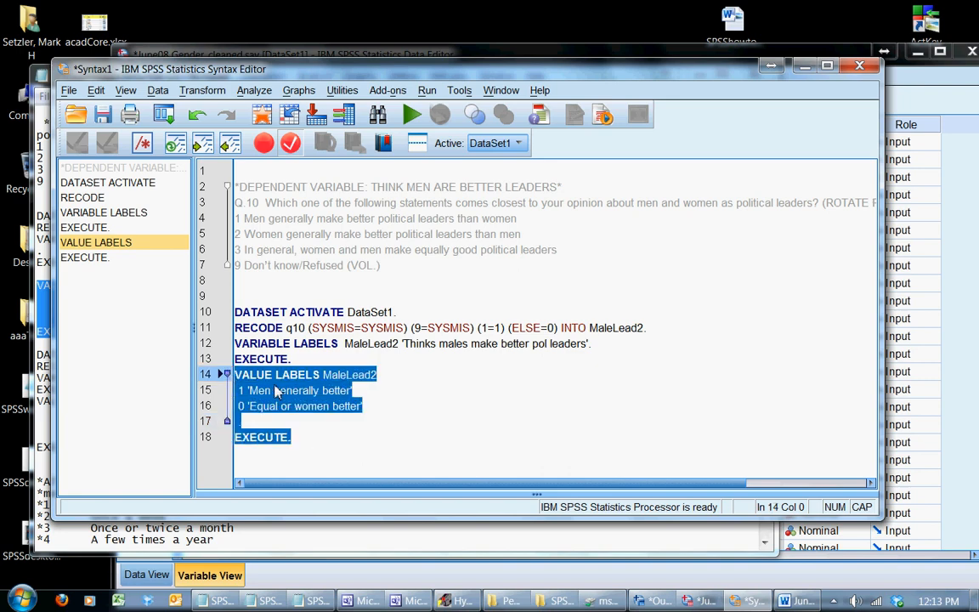
left_click(410, 113)
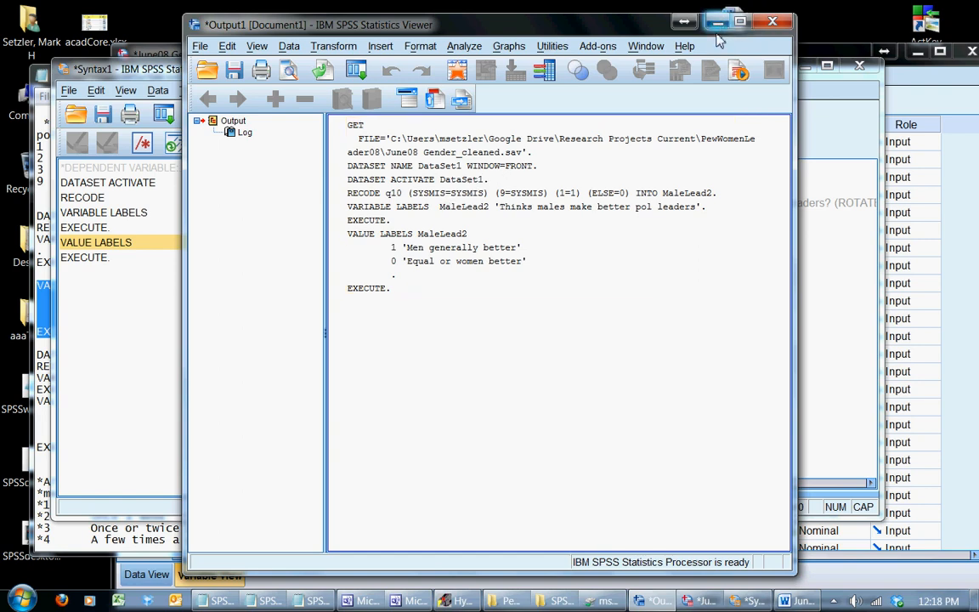
left_click_drag(518, 31, 507, 28)
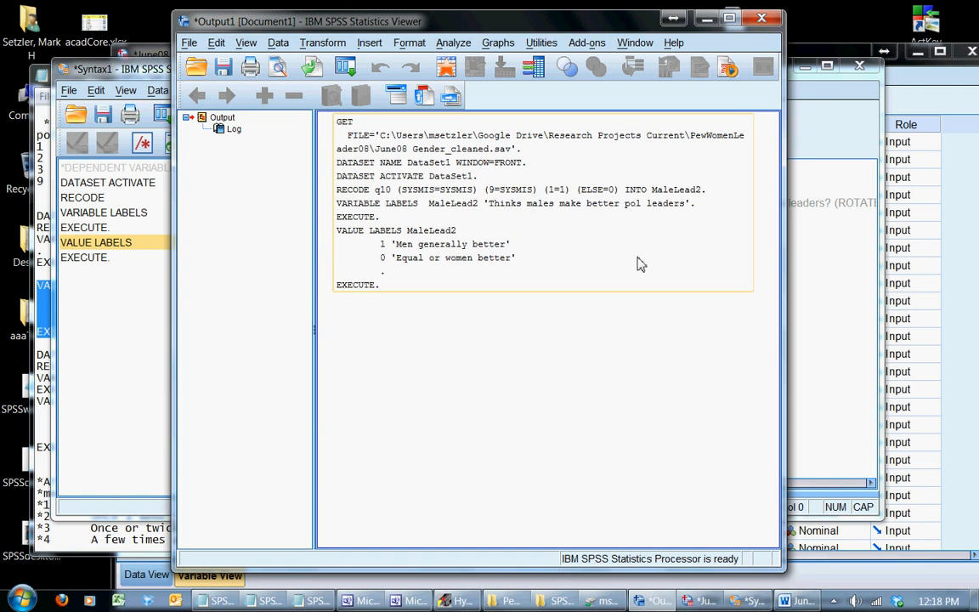
left_click(586, 238)
Set up a frequency table for the 'Thinks males make better pol leaders' variable and paste it as commands into the syntax.
left_click(455, 42)
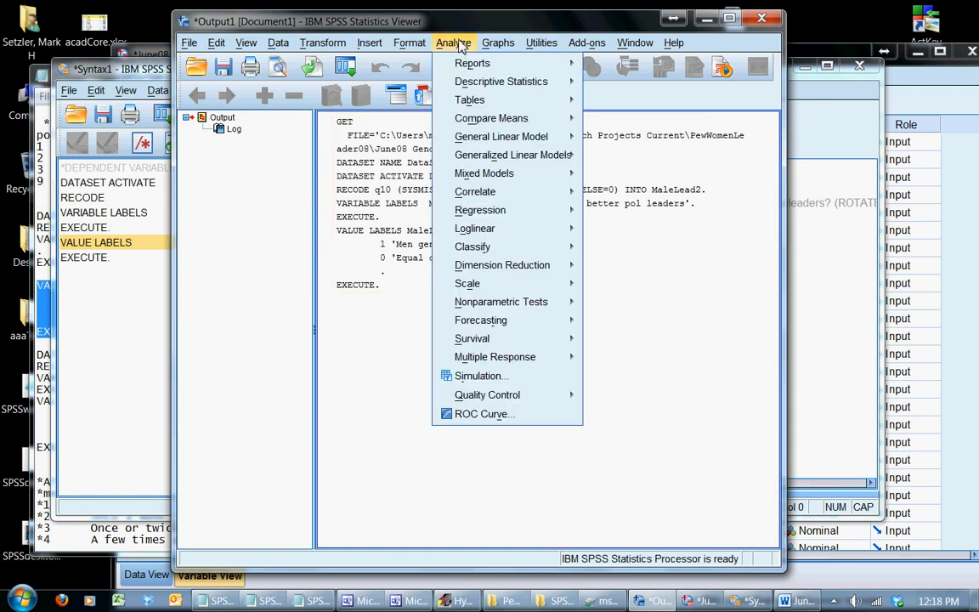
mouse_move(492, 80)
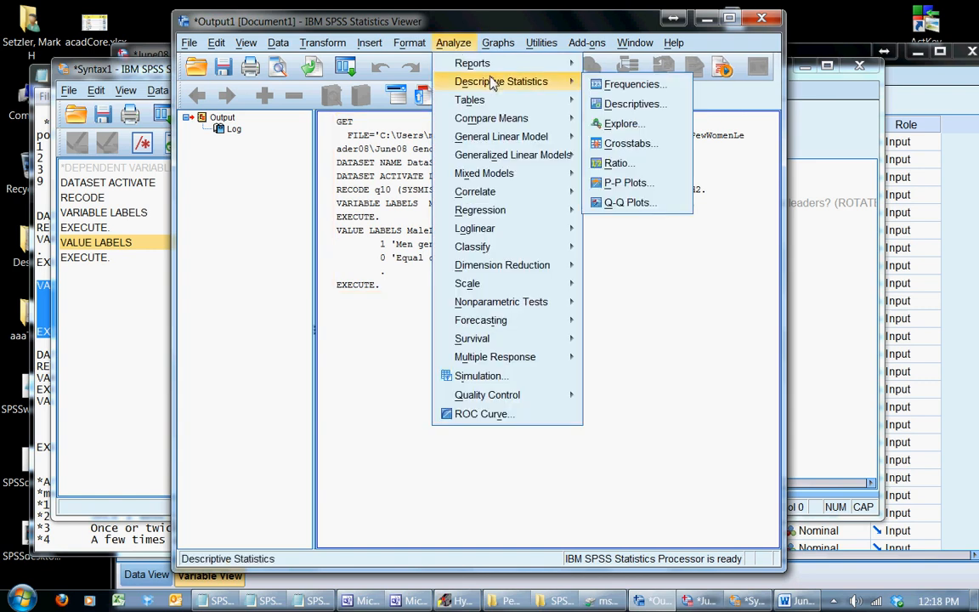
left_click(632, 85)
left_click_drag(434, 254, 434, 335)
left_click(391, 333)
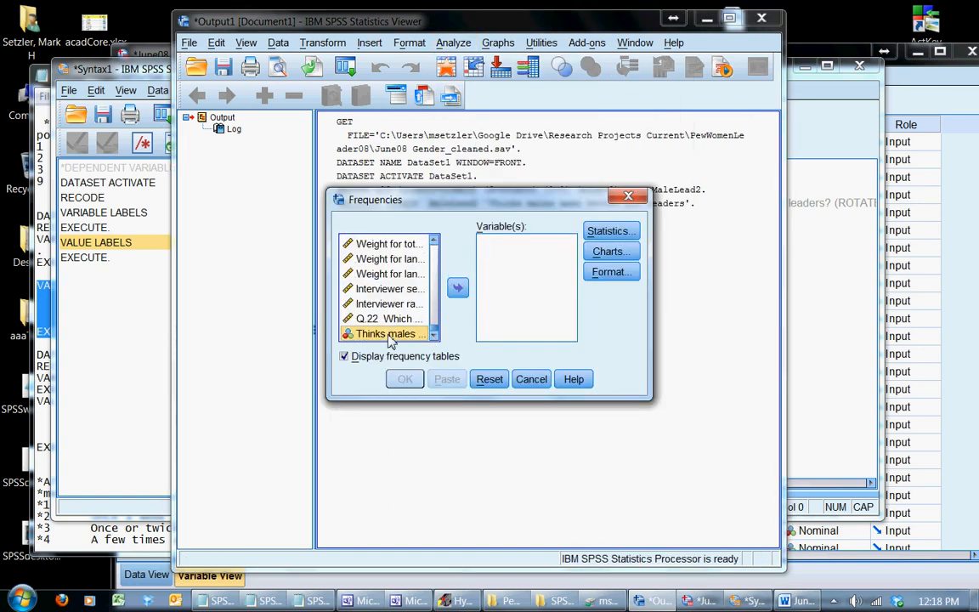
left_click(457, 288)
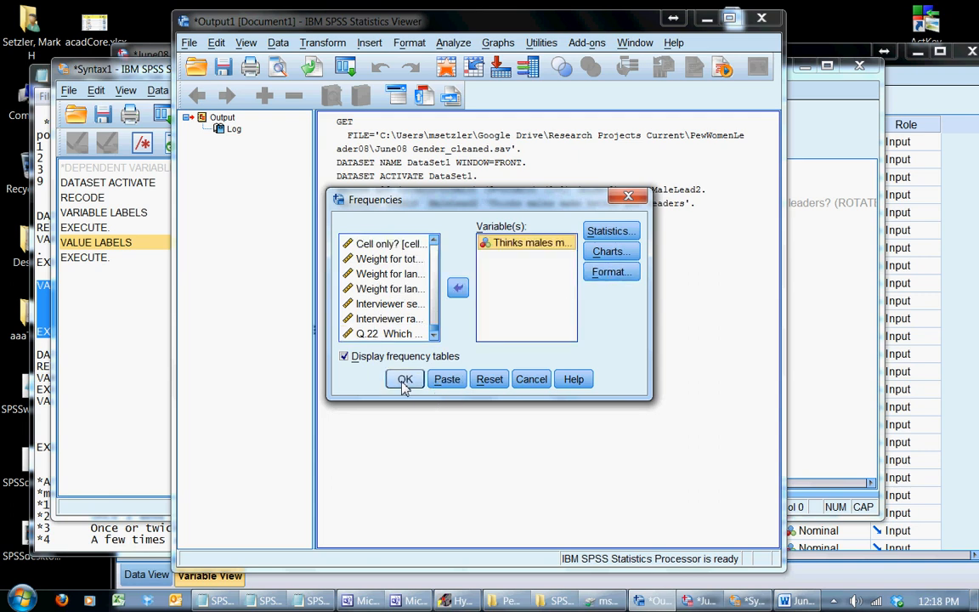
left_click(448, 379)
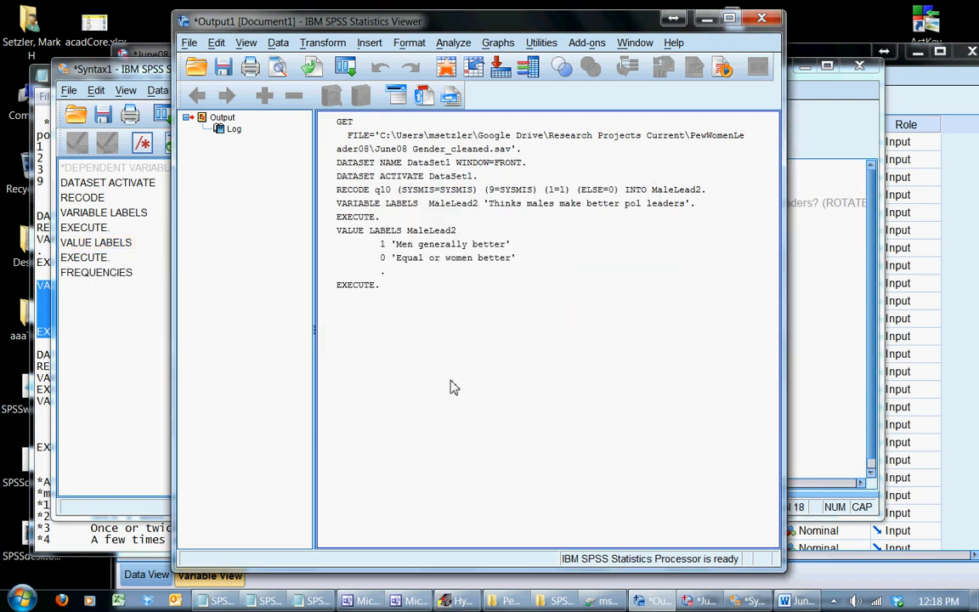
Return to the syntax and insert five blank lines between the last EXECUTE and the FREQUENCIES command.
left_click(100, 71)
scroll(324, 332, "down", 1)
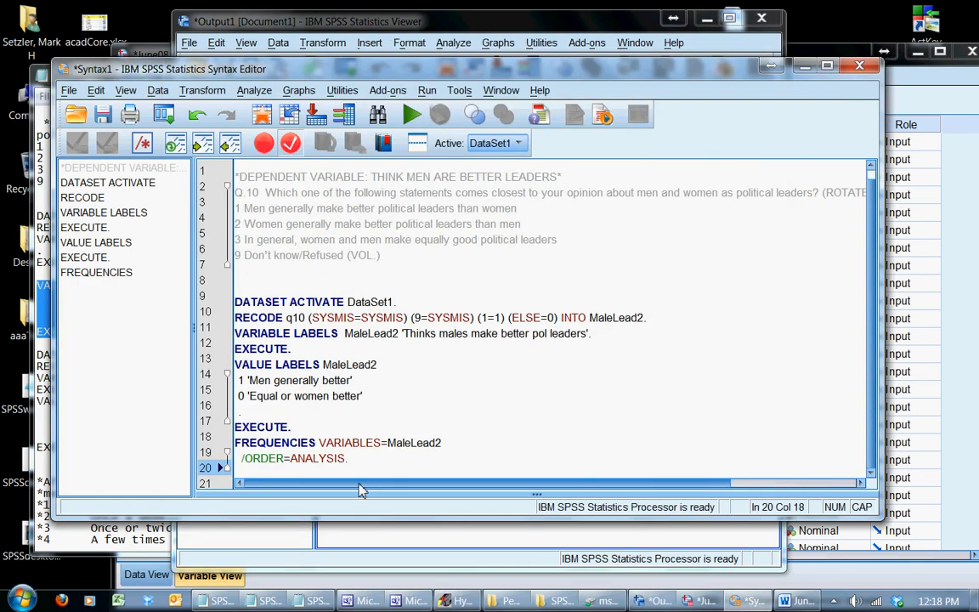
left_click_drag(364, 459, 225, 433)
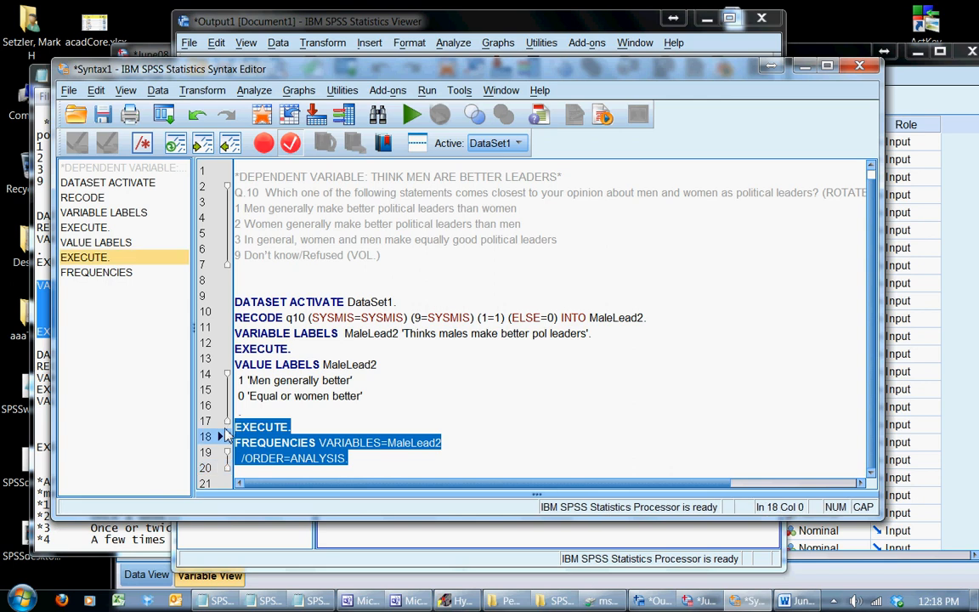
left_click(347, 459)
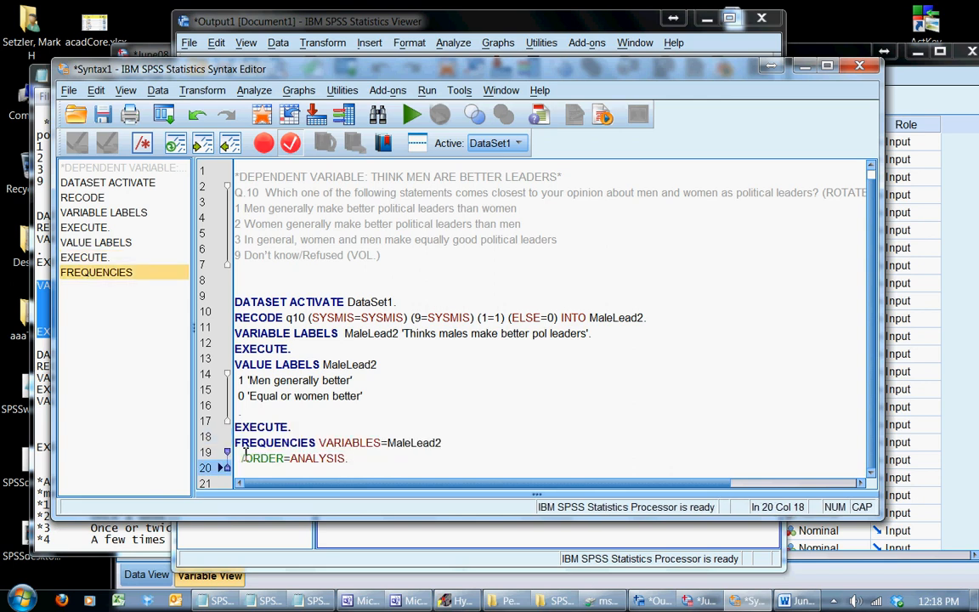
left_click(239, 443)
key("Return")
key("Return")
key("Return")
key("Return")
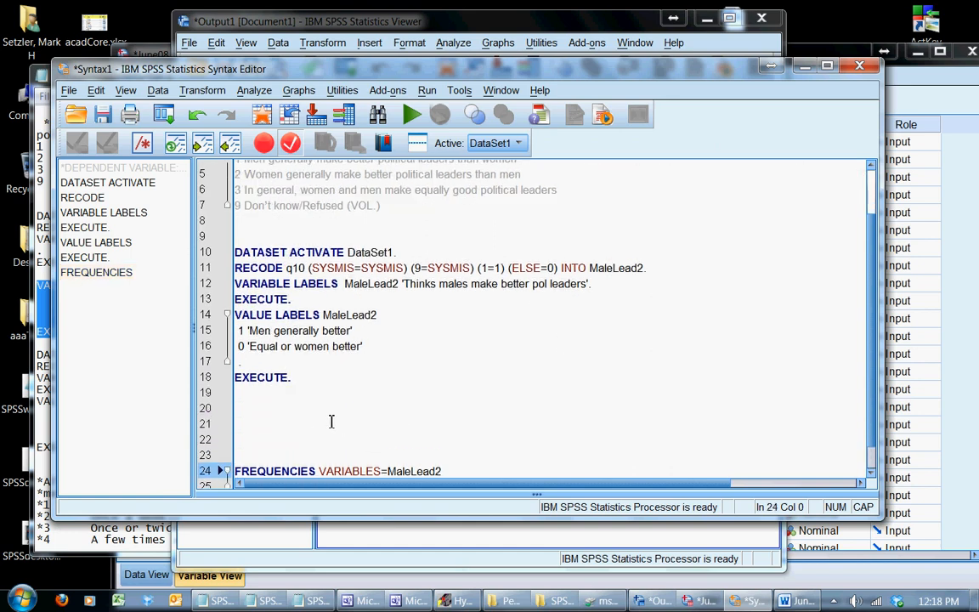
Duplicate the commands on lines 10 to 18 below the original block, leaving two blank lines between the two blocks.
left_click_drag(294, 377, 238, 242)
key("ctrl+c")
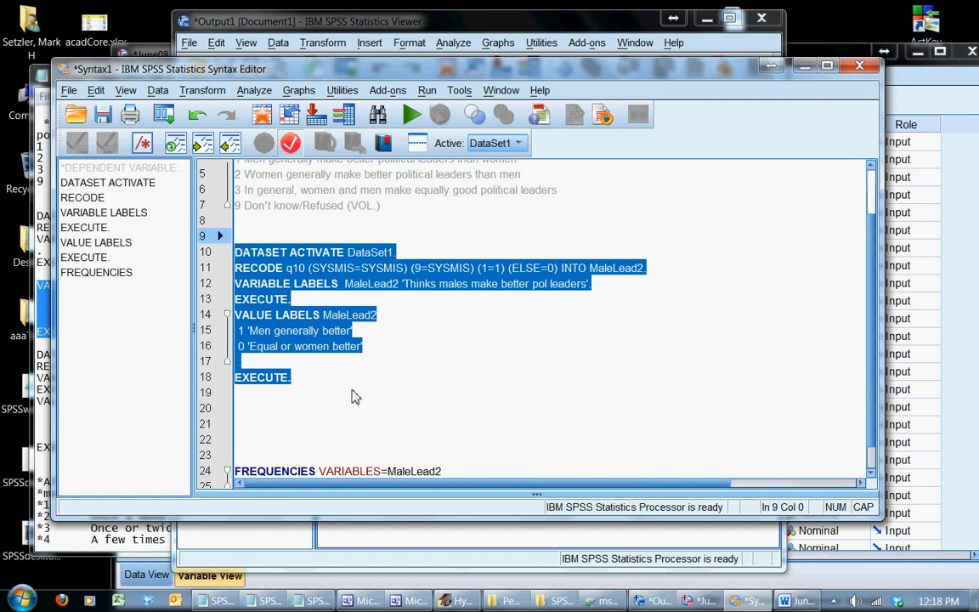
left_click(316, 395)
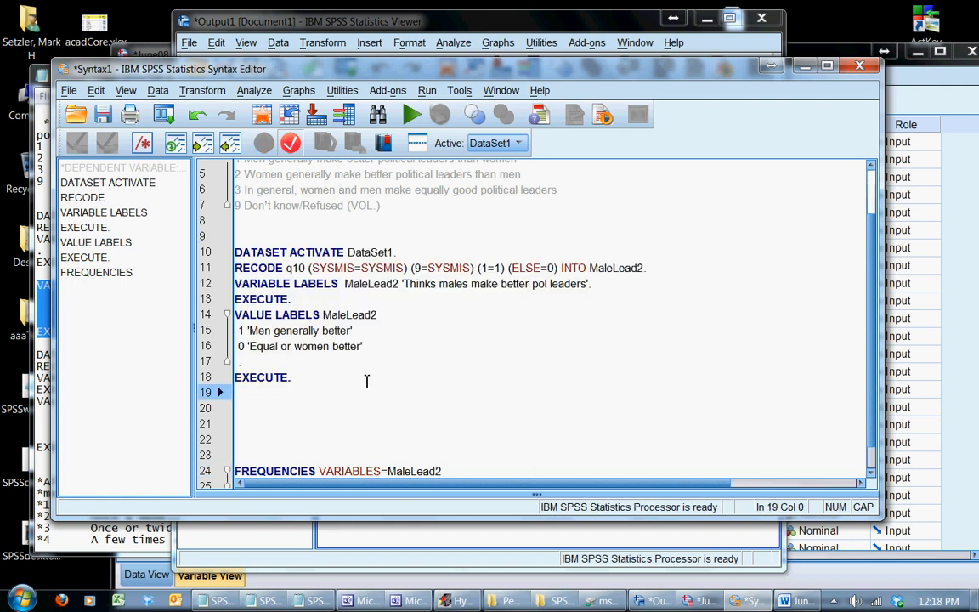
key("Return")
key("Return")
key("Return")
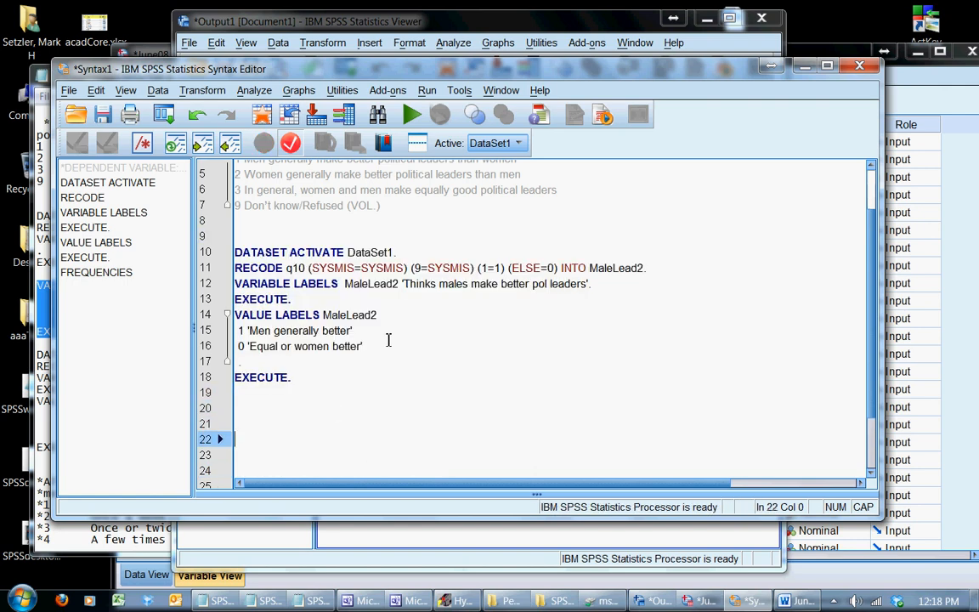
key("ctrl+v")
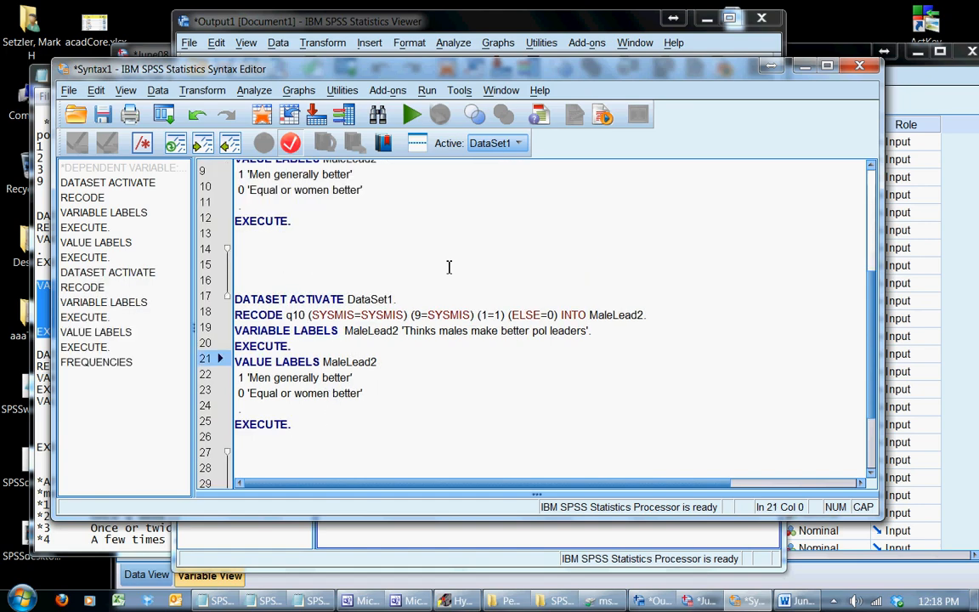
key("Delete")
key("Delete")
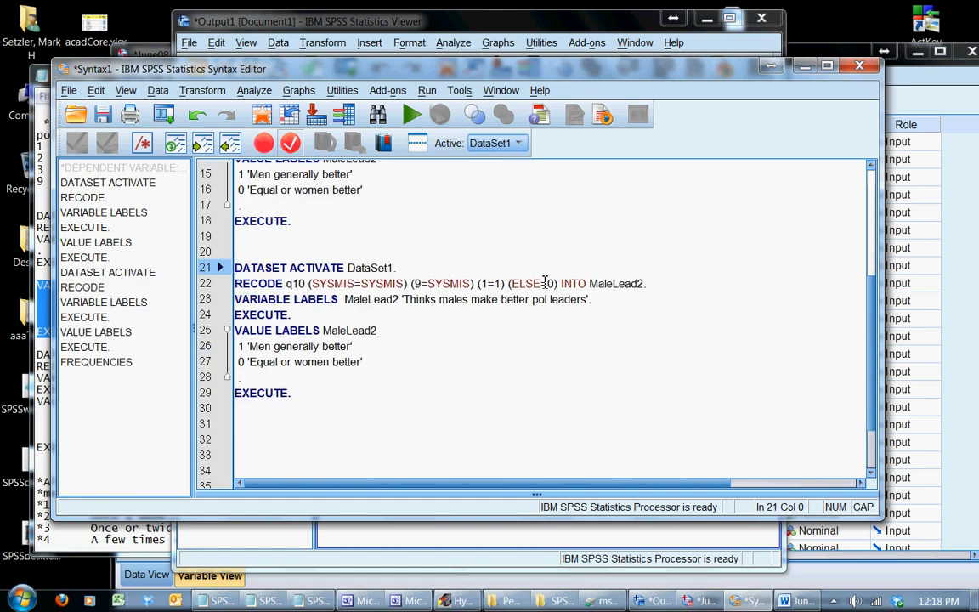
scroll(543, 297, "up", 5)
scroll(535, 353, "down", 2)
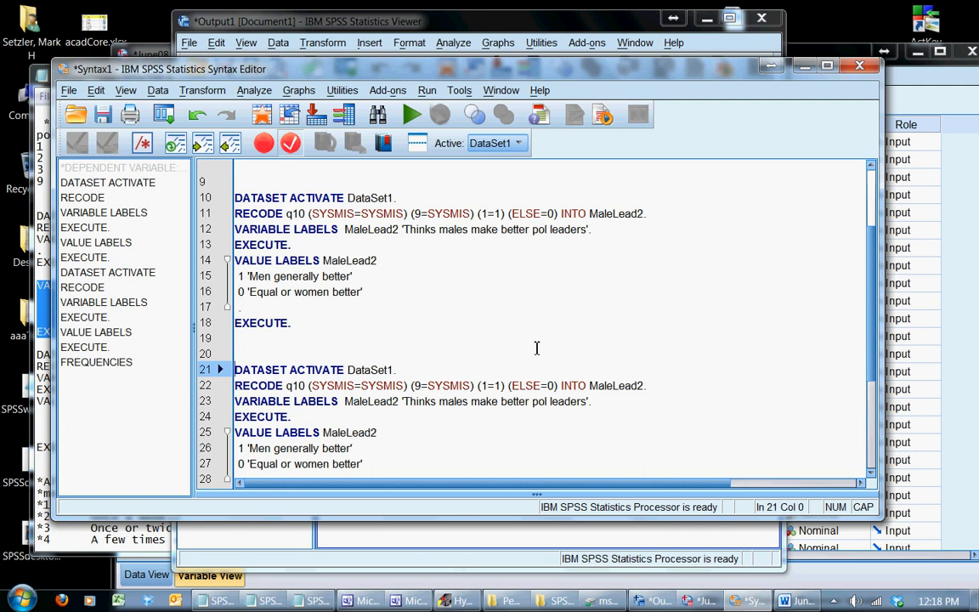
In the duplicated RECODE command for q10, change the third rule to (2=1).
double_click(296, 387)
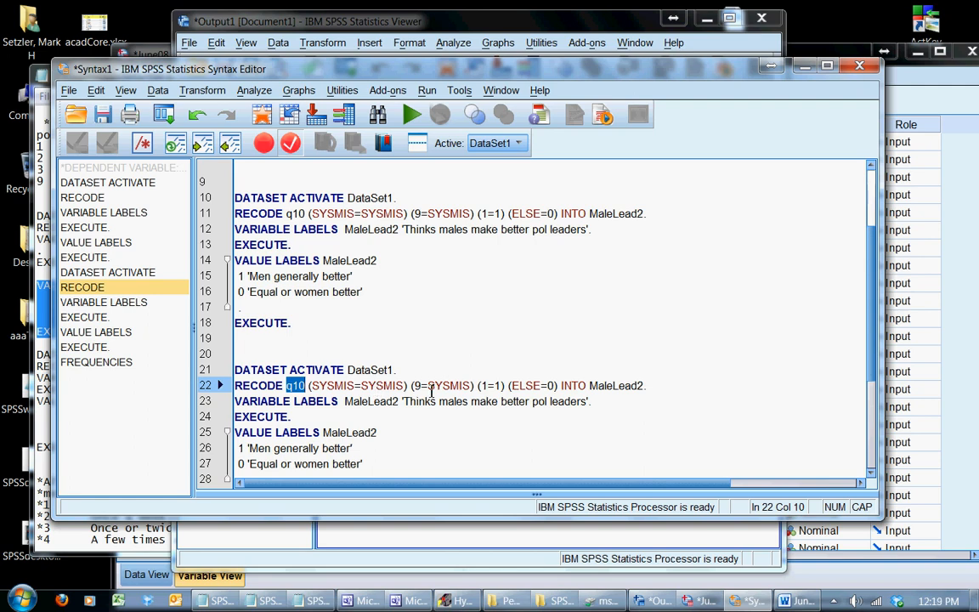
left_click(486, 385)
key("BackSpace")
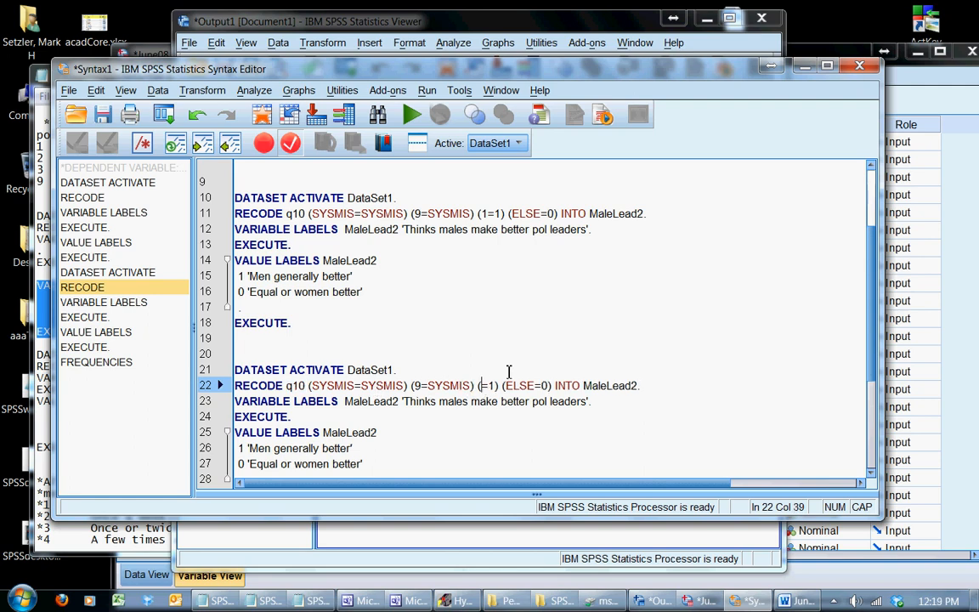
type("2")
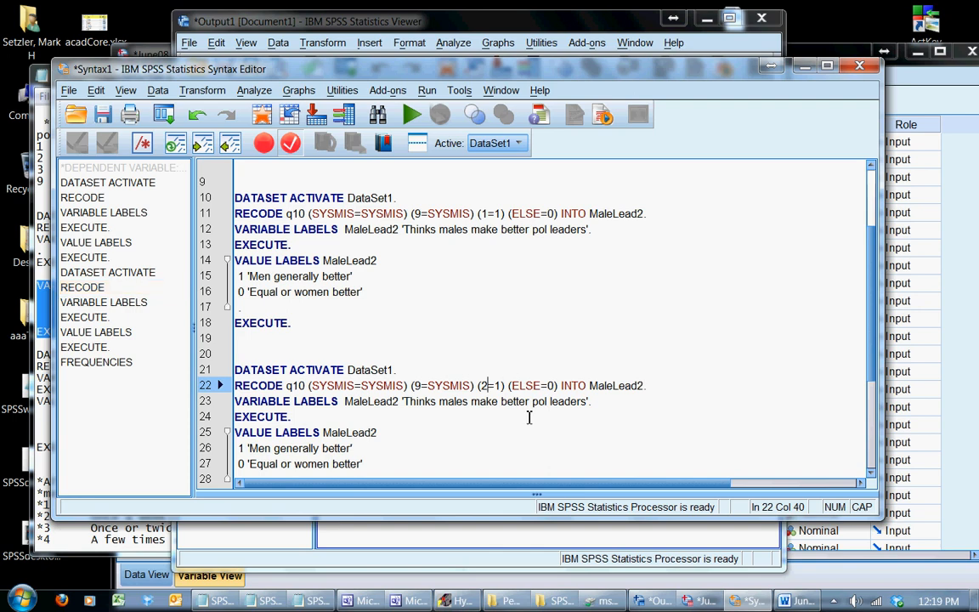
Check response 2 in the Q.10 comment and rename the duplicated RECODE command's output variable to FemaleLead2.
left_click(612, 386)
scroll(558, 368, "up", 3)
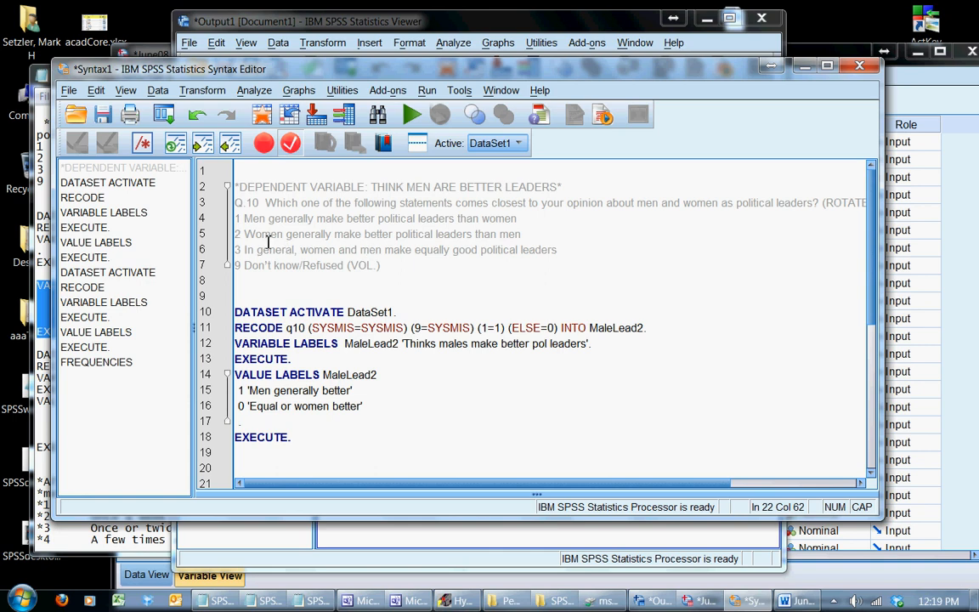
left_click_drag(452, 237, 271, 237)
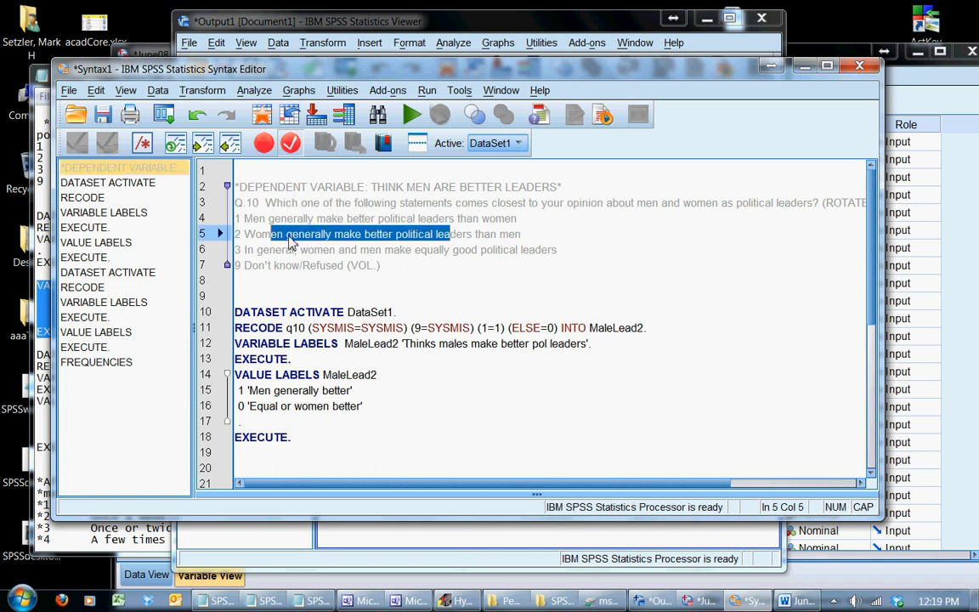
scroll(498, 295, "down", 5)
left_click(562, 354)
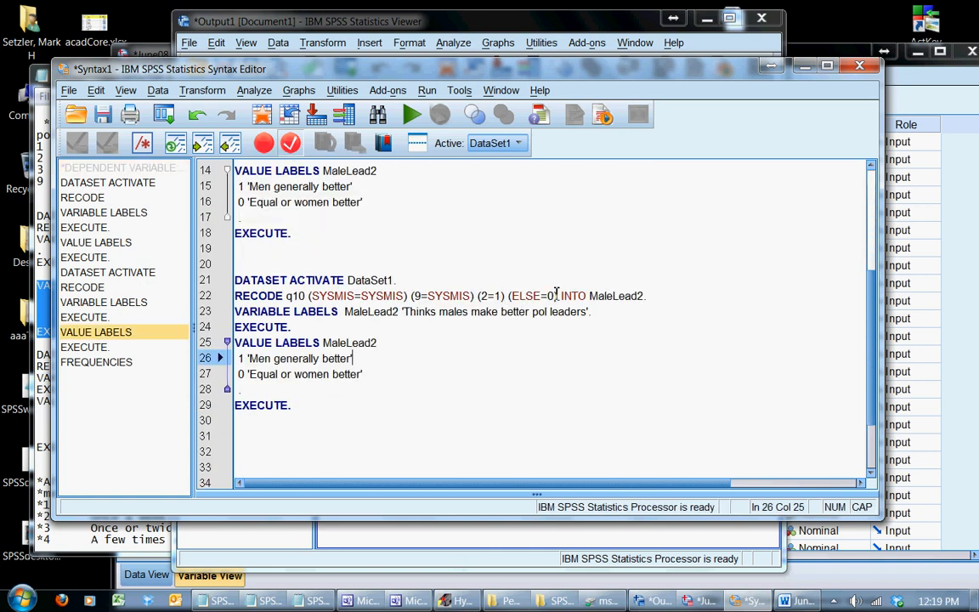
left_click(597, 299)
key("shift+Left")
type("Fem")
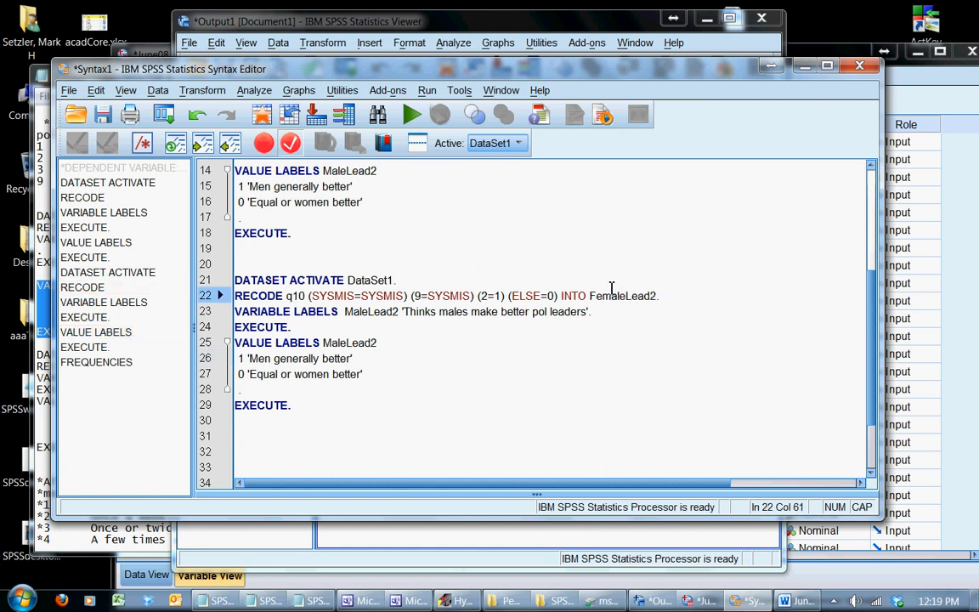
left_click(357, 315)
key("shift+Left")
type("Fe")
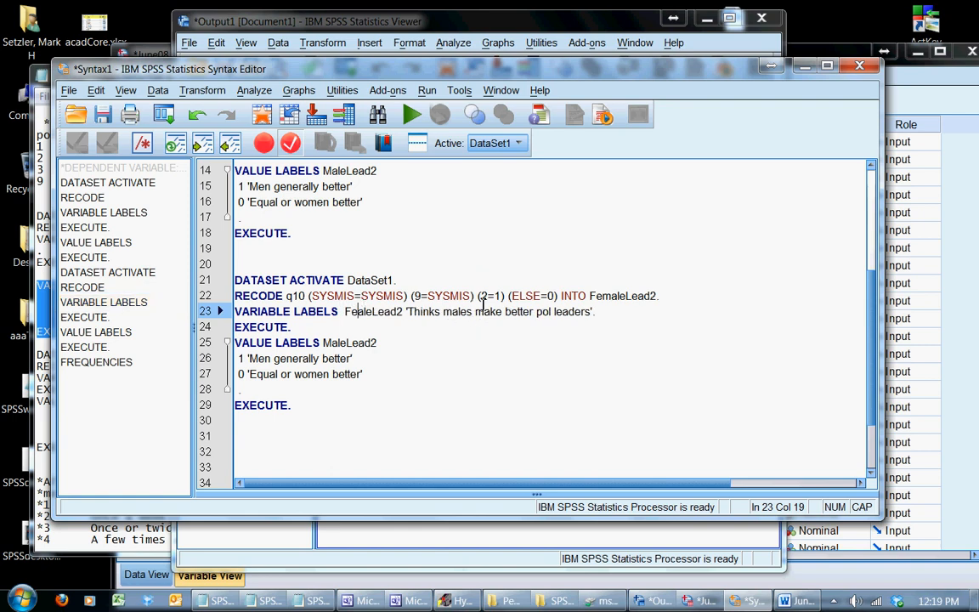
key("BackSpace")
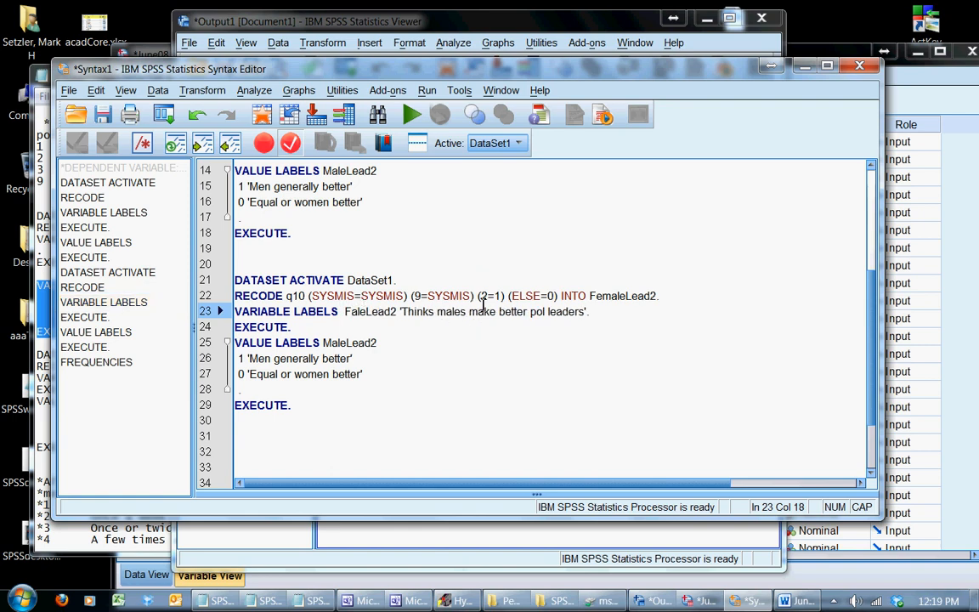
Replace the variable name in the duplicated VARIABLE LABELS and VALUE LABELS commands with FemaleLead2 from the RECODE line.
double_click(636, 297)
key("ctrl+c")
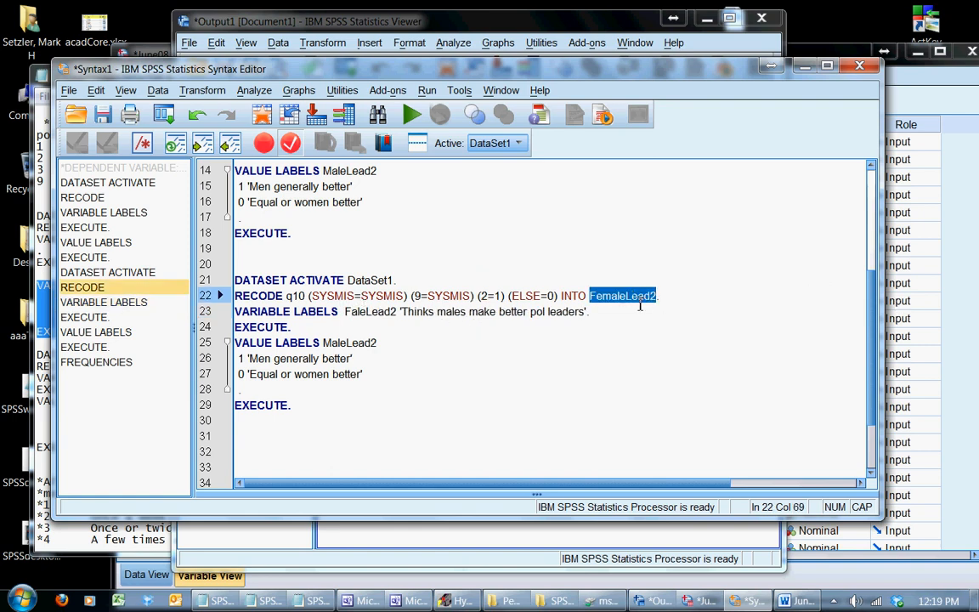
double_click(365, 312)
key("ctrl+v")
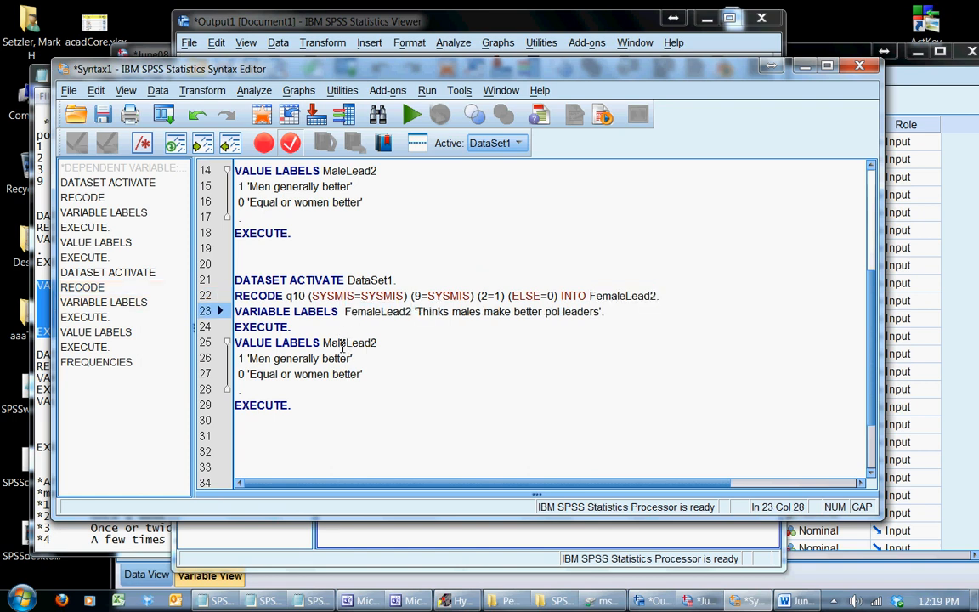
double_click(344, 342)
key("ctrl+v")
Reword FemaleLead2's variable label as 'Thinks females make better pol leaders' and its value labels as 1 'Women generally better' and 0 'Equal or men better'.
left_click(451, 312)
type("fe")
double_click(271, 361)
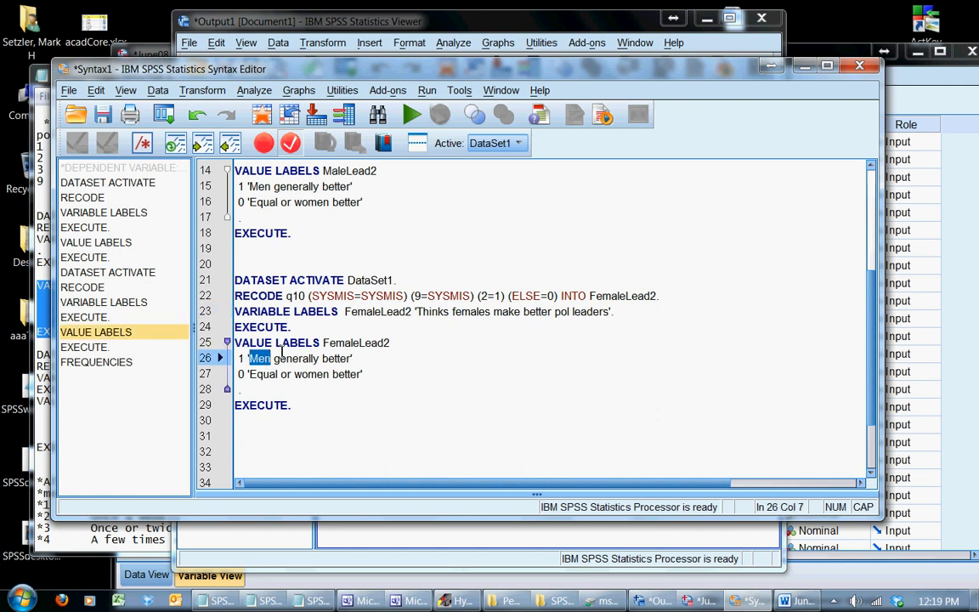
type("Women")
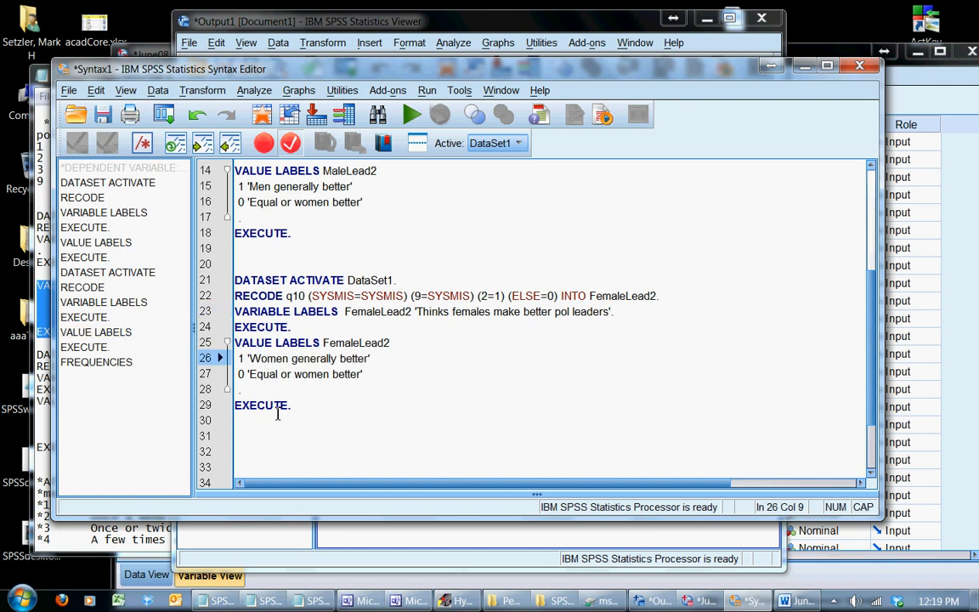
double_click(319, 374)
type("men")
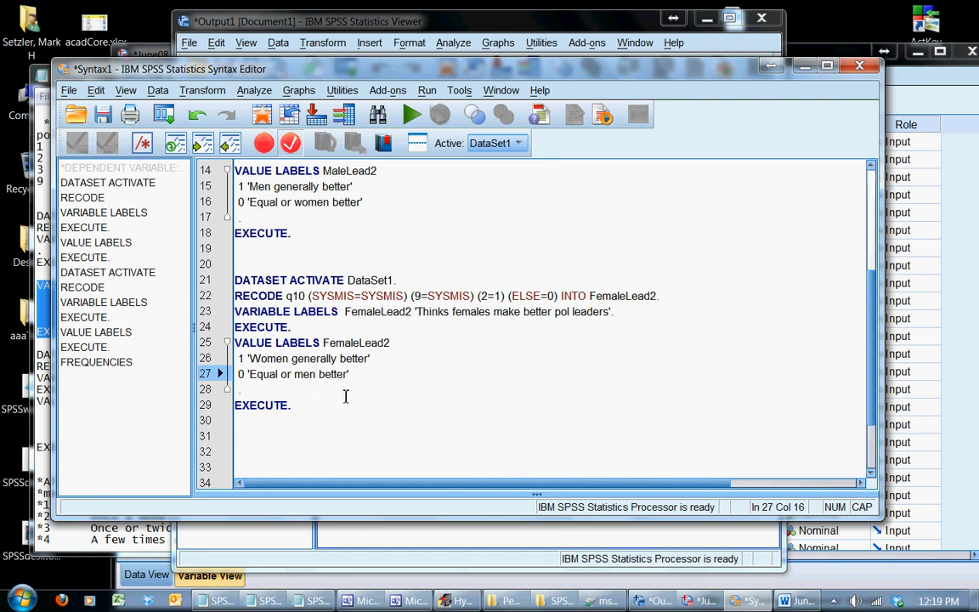
Run the FemaleLead2 block on lines 21 to 29, from DATASET ACTIVATE through the last EXECUTE.
scroll(344, 395, "down", 1)
left_click_drag(308, 355, 234, 230)
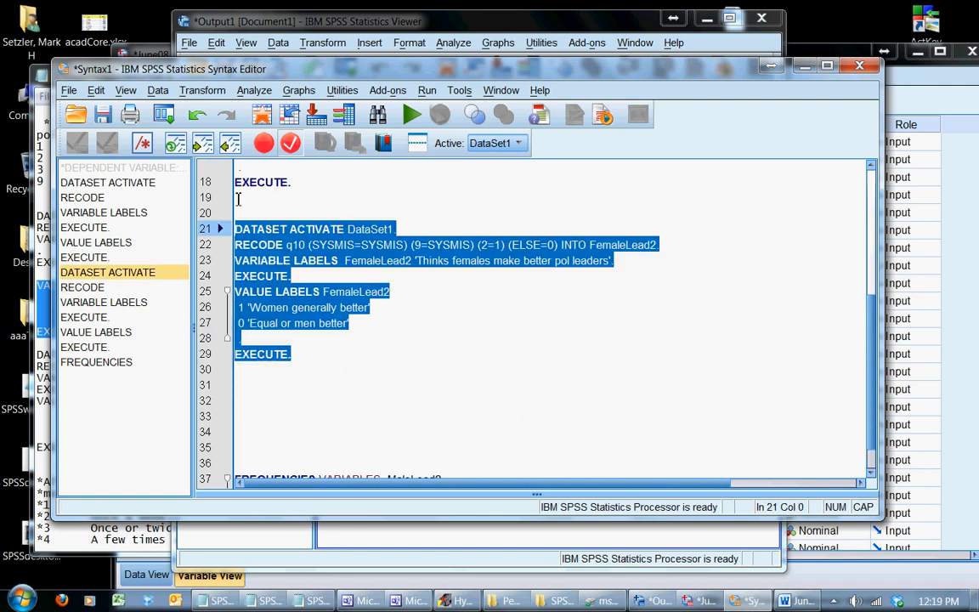
left_click(410, 117)
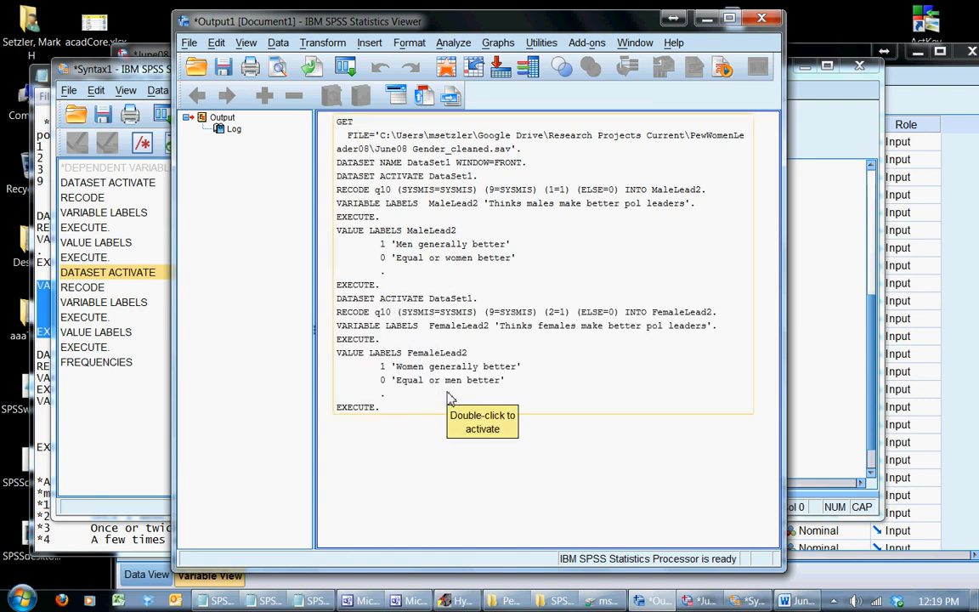
left_click_drag(418, 23, 329, 30)
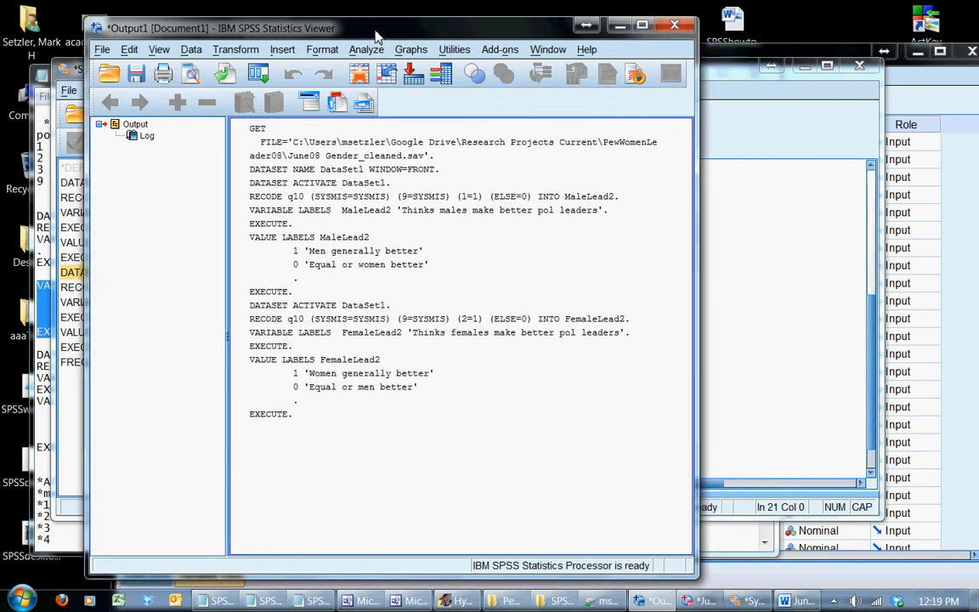
Return to the syntax and remove the surplus blank lines above the FREQUENCIES command.
left_click(784, 406)
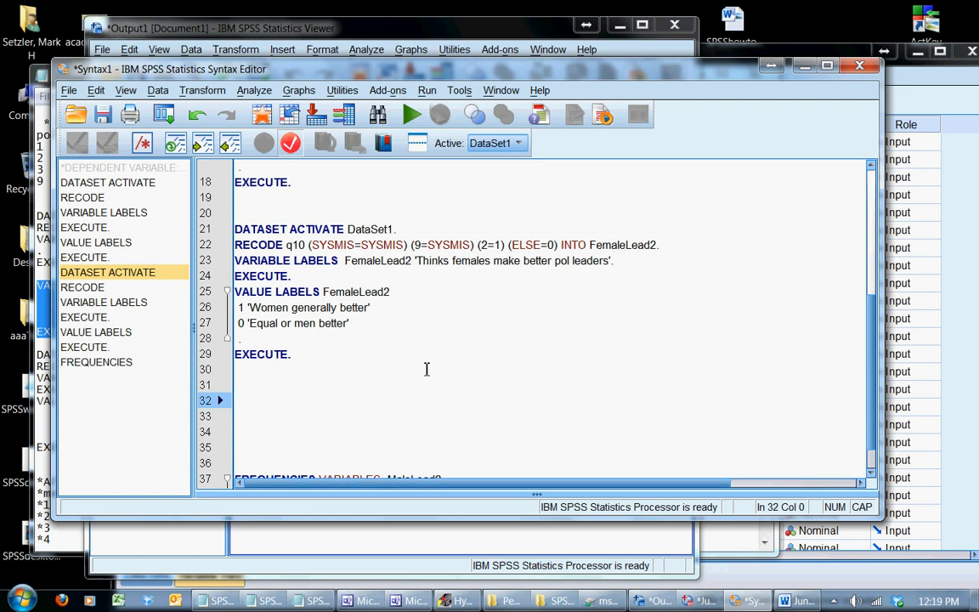
key("Delete")
key("Delete")
key("Delete")
key("Delete")
key("Delete")
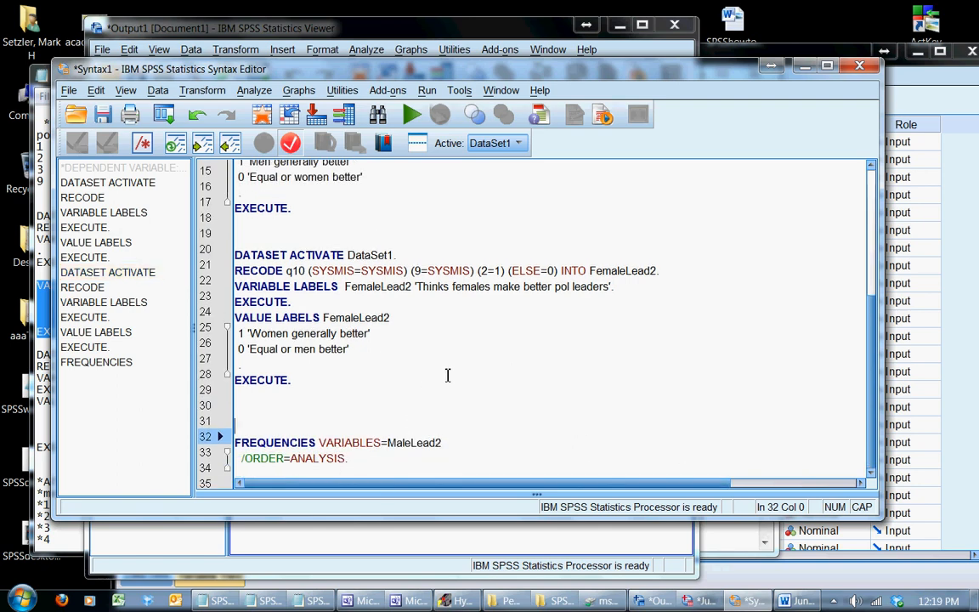
Add FemaleLead2 after MaleLead2 in the FREQUENCIES command's variable list.
double_click(366, 317)
key("ctrl+c")
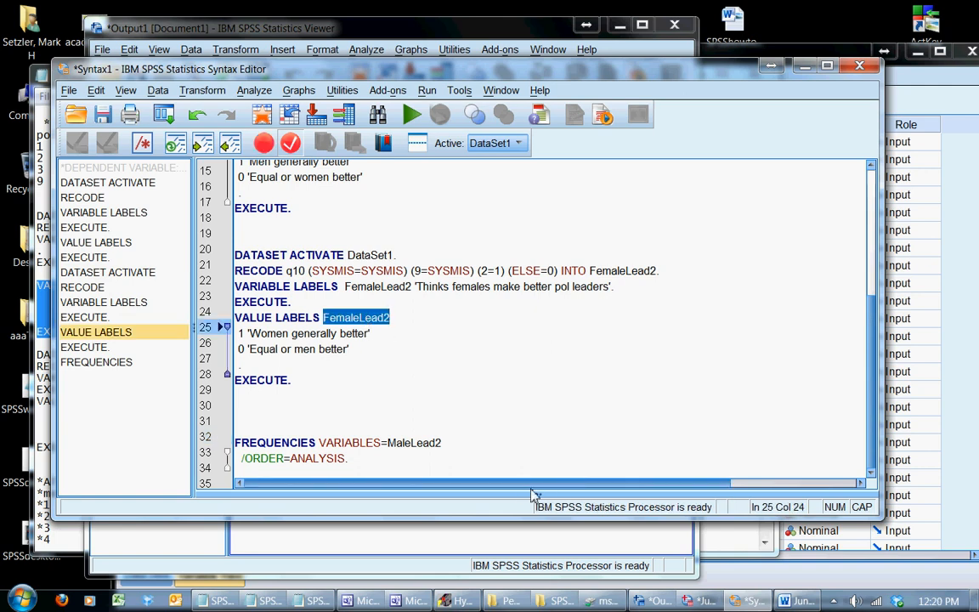
left_click(473, 441)
key("ctrl+v")
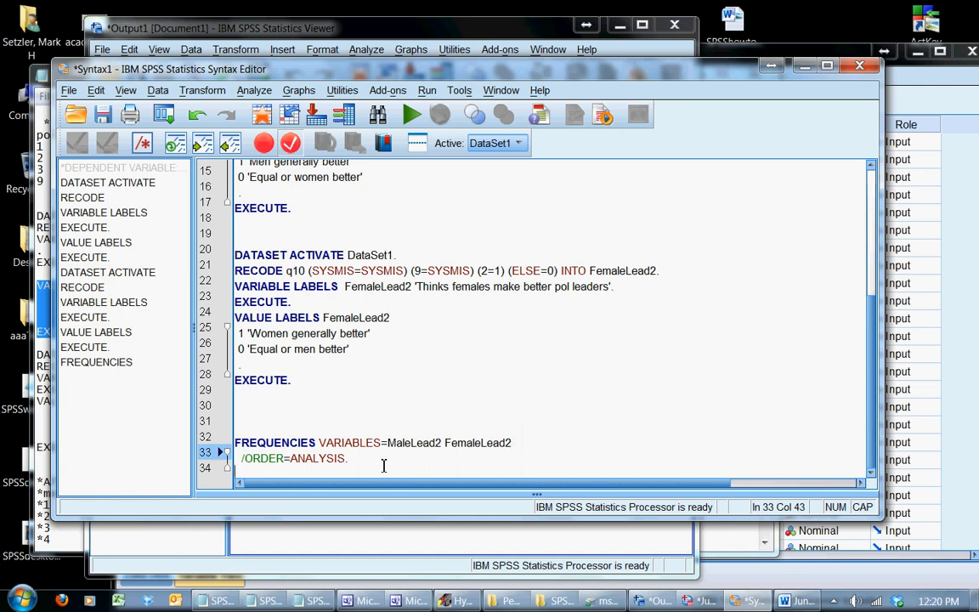
Run the FREQUENCIES command and compare the valid percentages in the frequency tables for both recoded variables.
left_click_drag(383, 465, 119, 441)
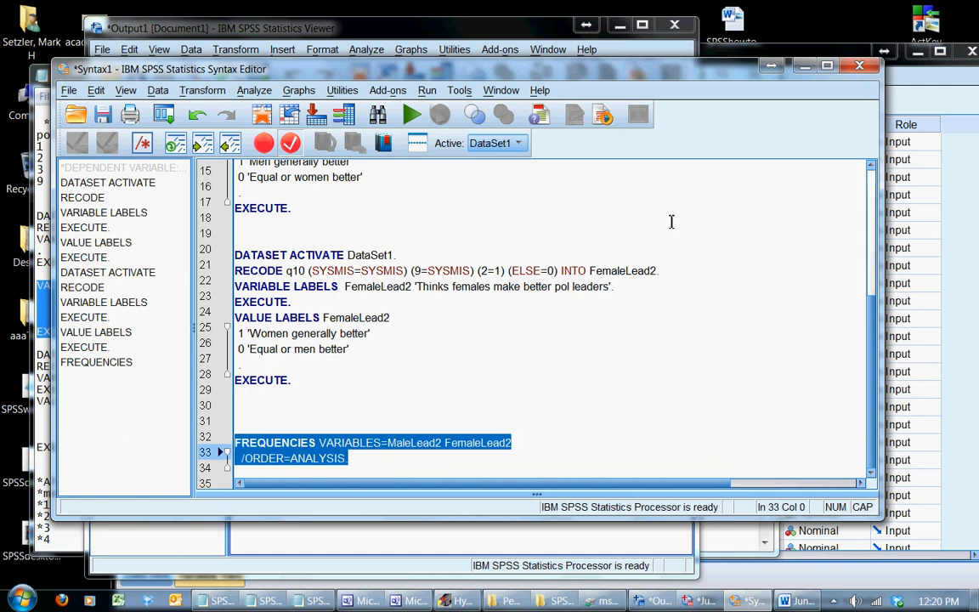
left_click(410, 114)
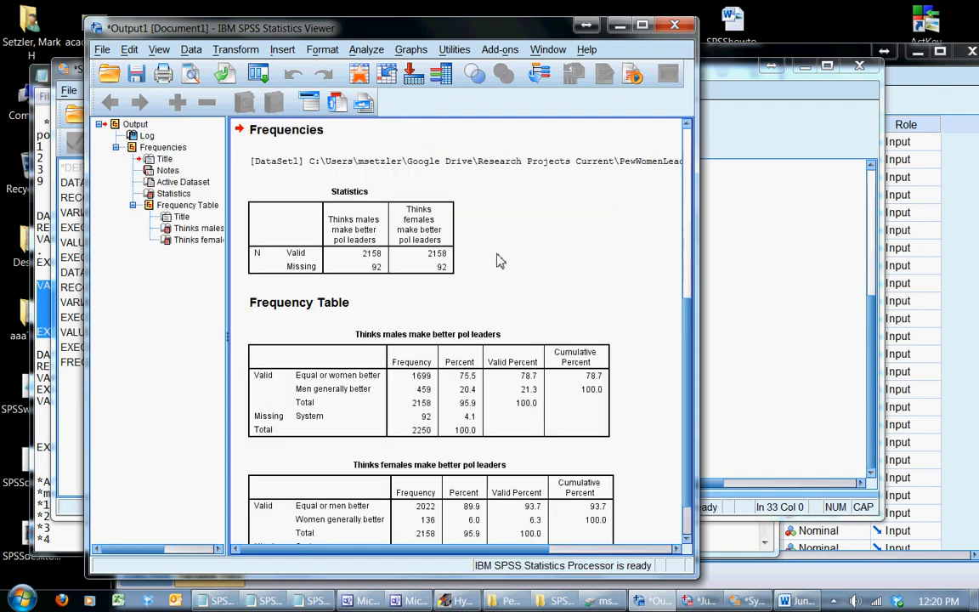
scroll(501, 261, "down", 1)
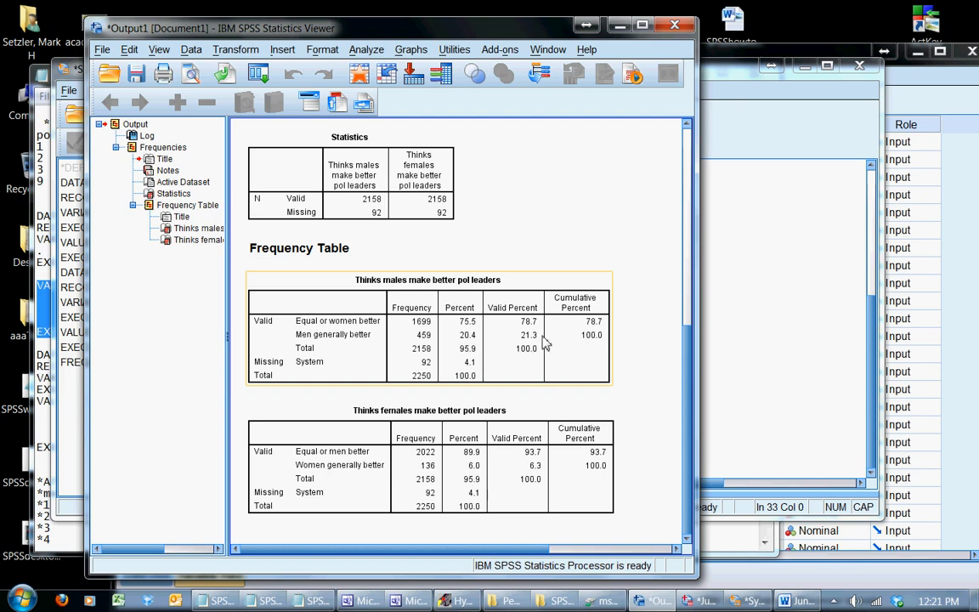
left_click(514, 233)
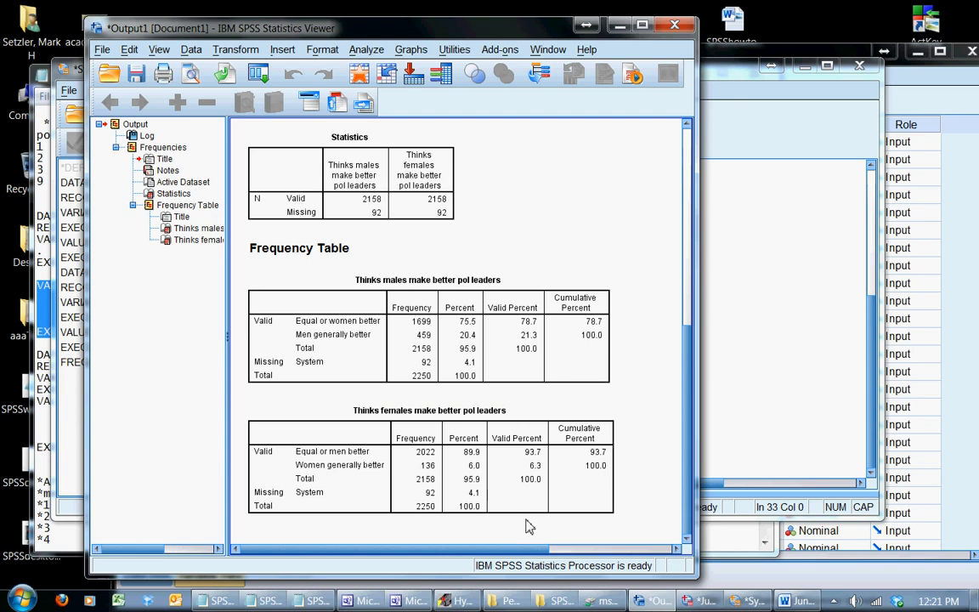
left_click(527, 501)
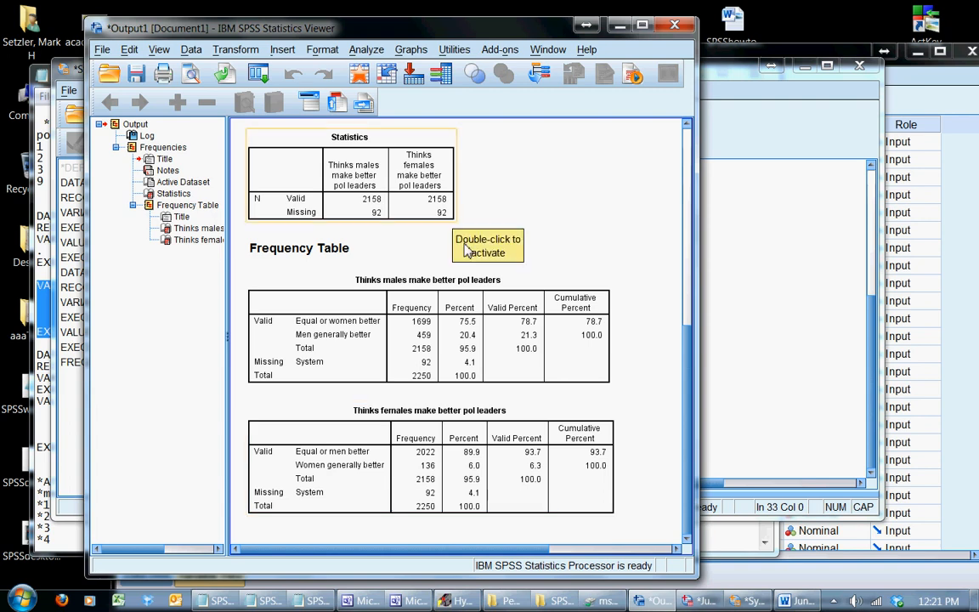
Return to the syntax and review the DEPENDENT VARIABLE comment with its asterisks and the recode commands below it.
left_click_drag(370, 33, 594, 64)
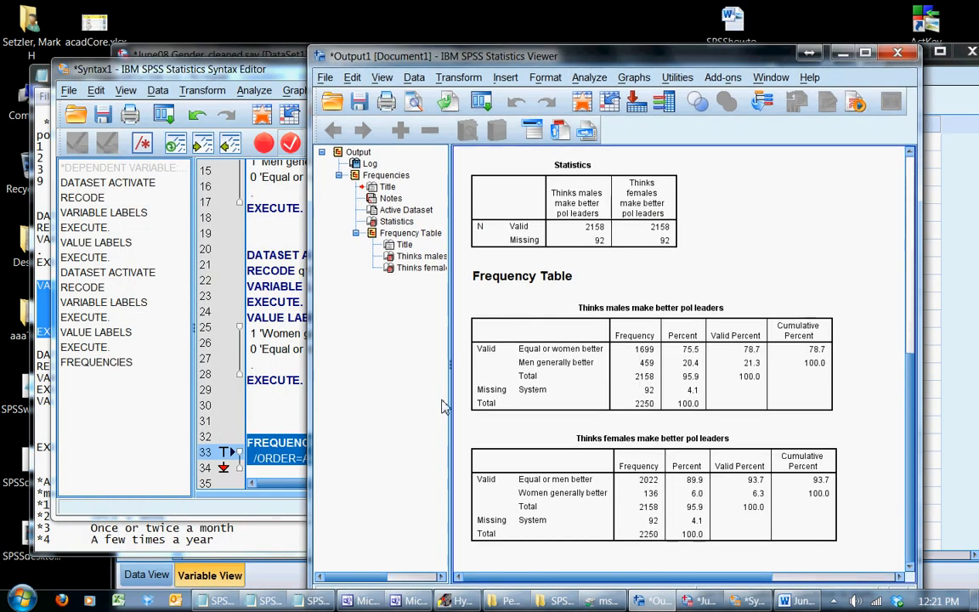
left_click(304, 412)
left_click_drag(374, 469, 251, 238)
key("Delete")
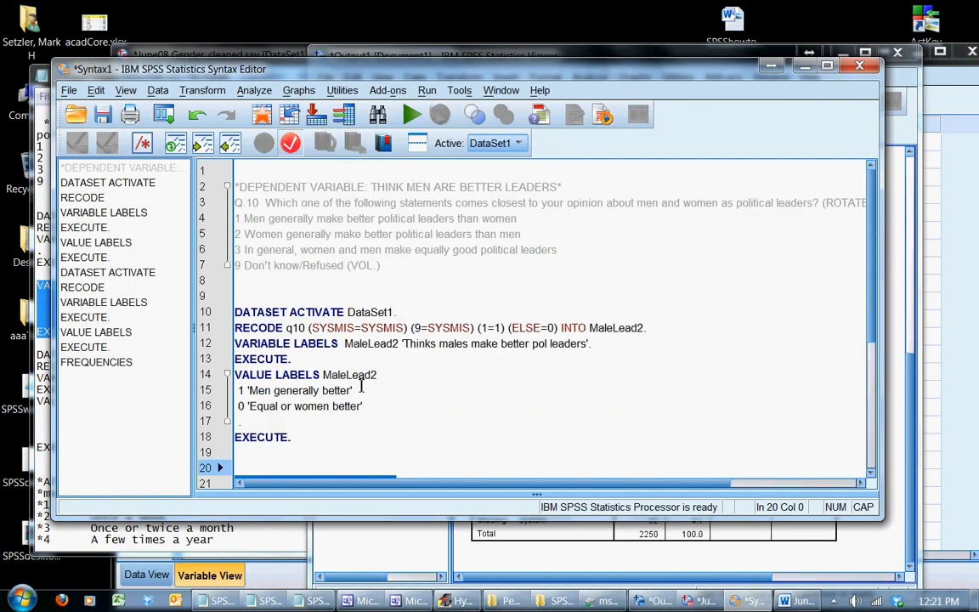
left_click_drag(249, 187, 565, 187)
left_click(262, 188)
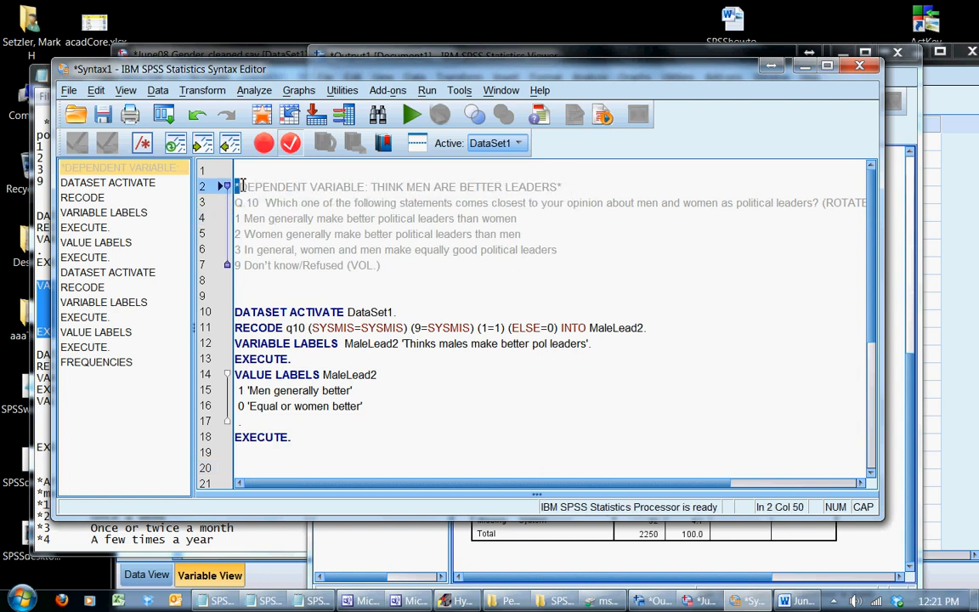
left_click(558, 186)
left_click(238, 203)
key("Left")
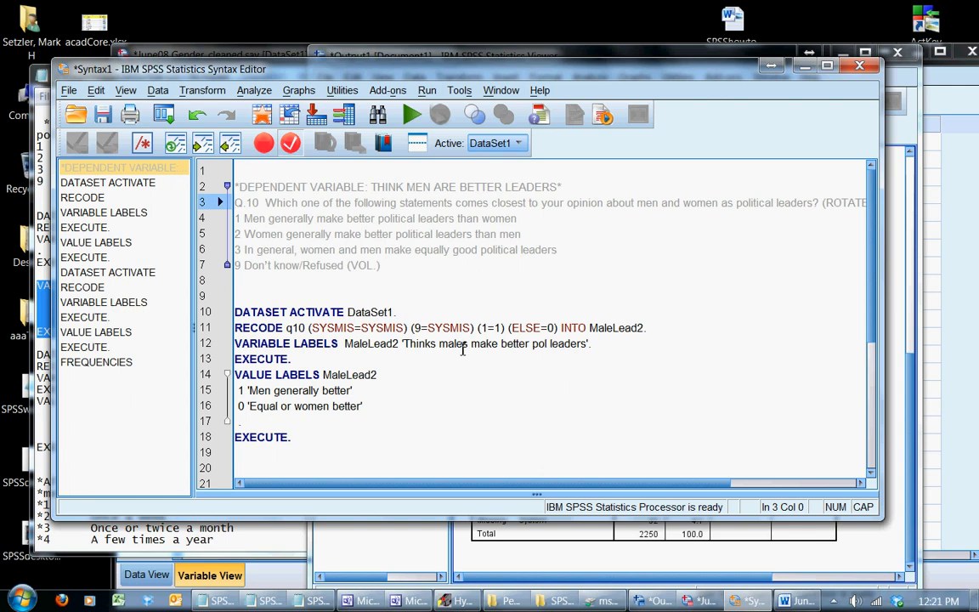
scroll(472, 362, "down", 3)
scroll(472, 361, "down", 2)
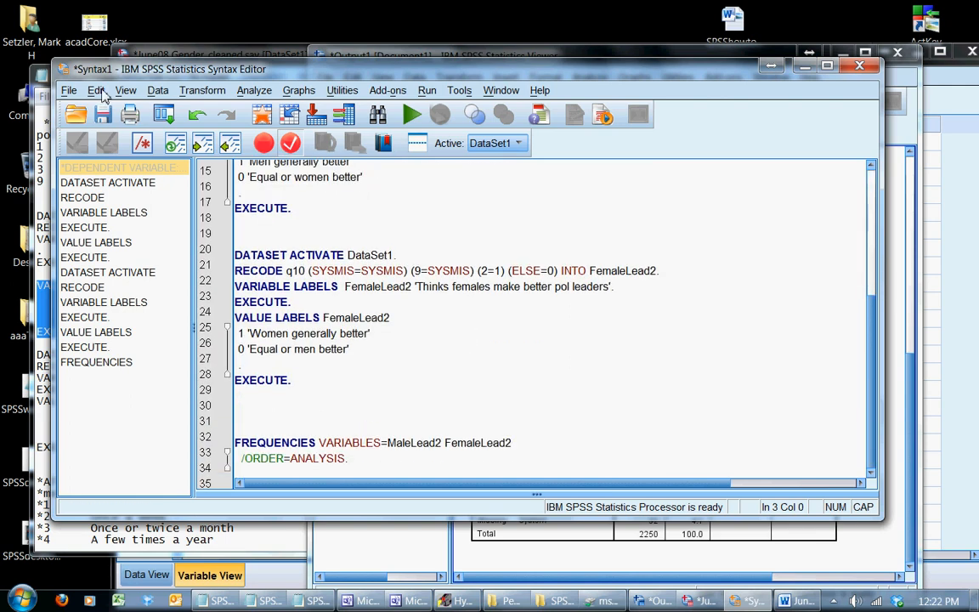
left_click(61, 89)
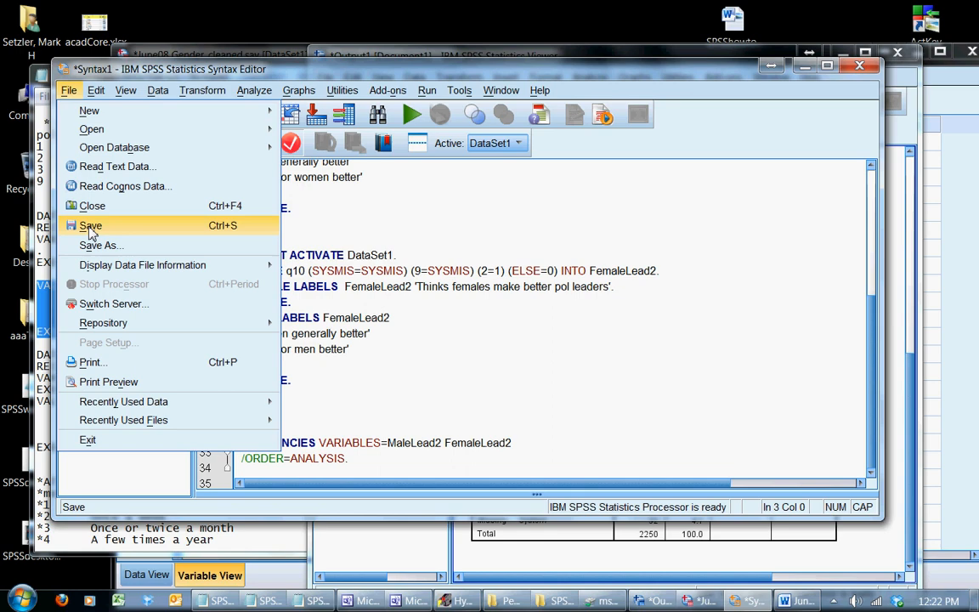
left_click(361, 237)
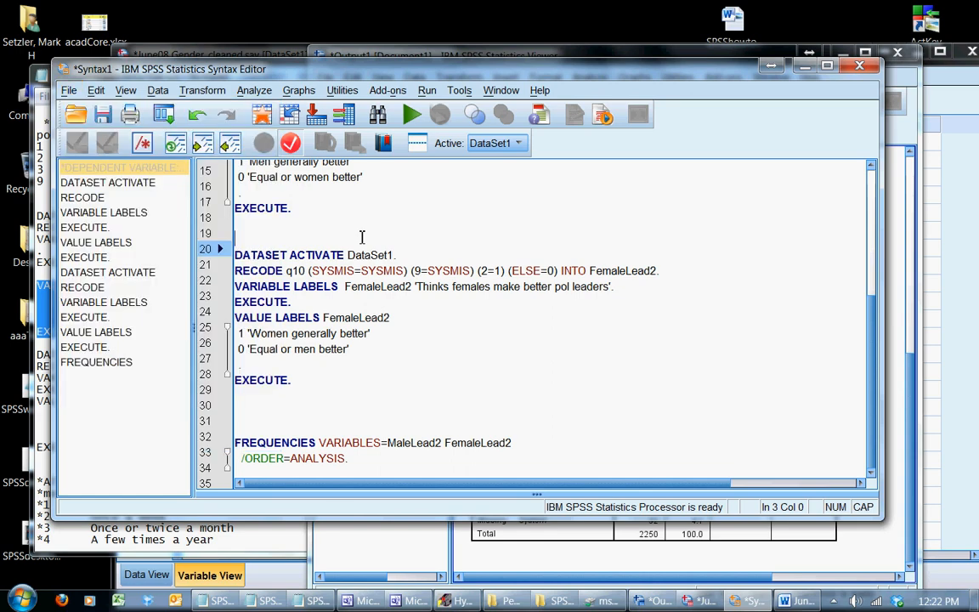
left_click(450, 387)
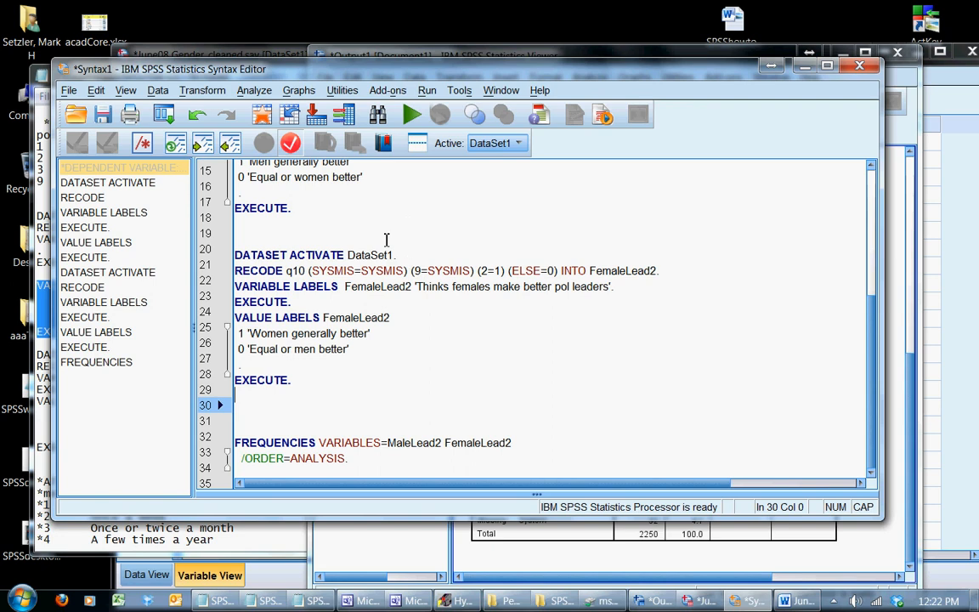
left_click(460, 332)
scroll(460, 330, "up", 3)
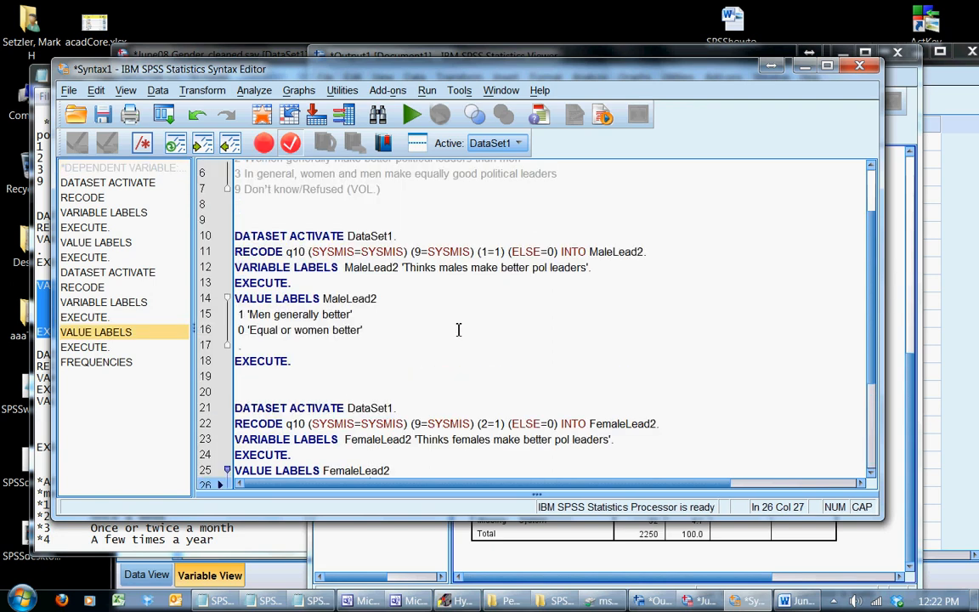
scroll(458, 330, "down", 3)
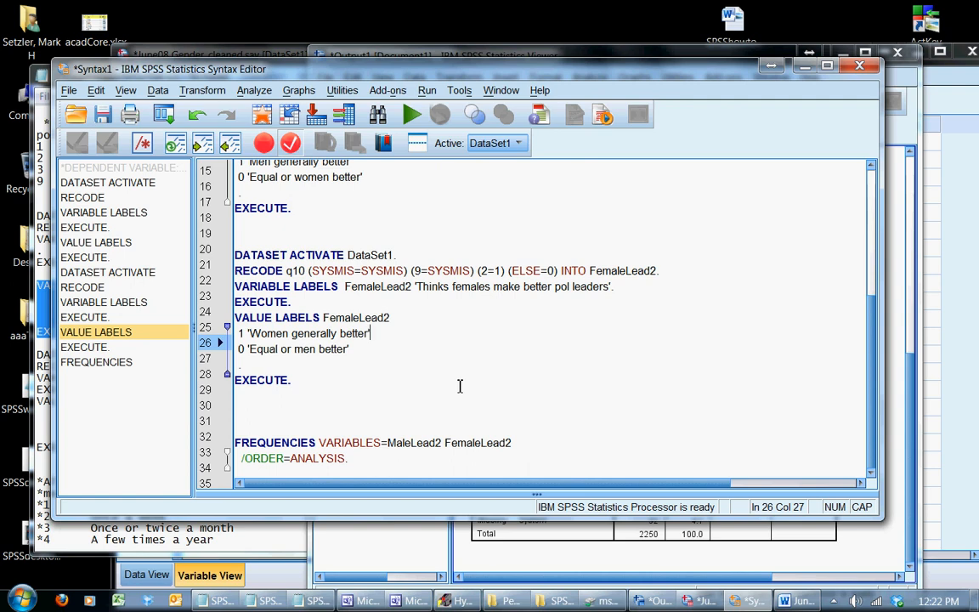
In the FemaleLead2 RECODE command, change the rule for response 9 to (9=0).
scroll(460, 387, "up", 1)
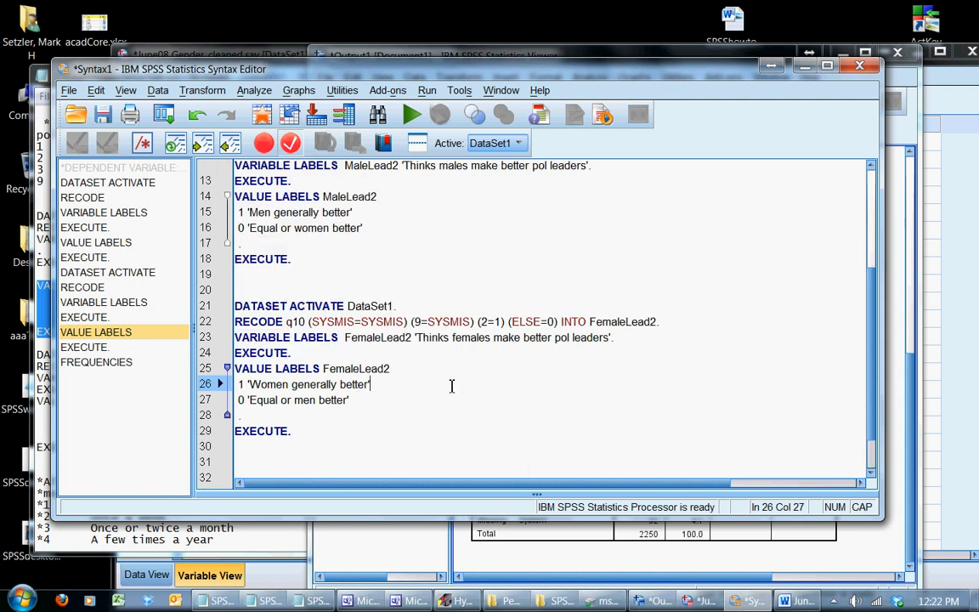
left_click(466, 322)
key("Right")
key("BackSpace")
key("BackSpace")
key("BackSpace")
key("BackSpace")
key("BackSpace")
key("BackSpace")
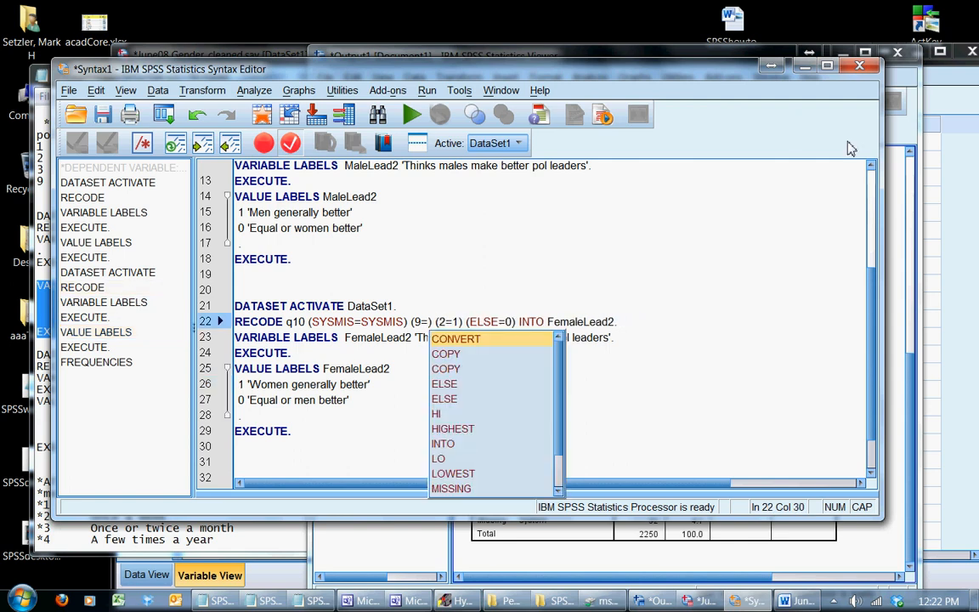
type("0")
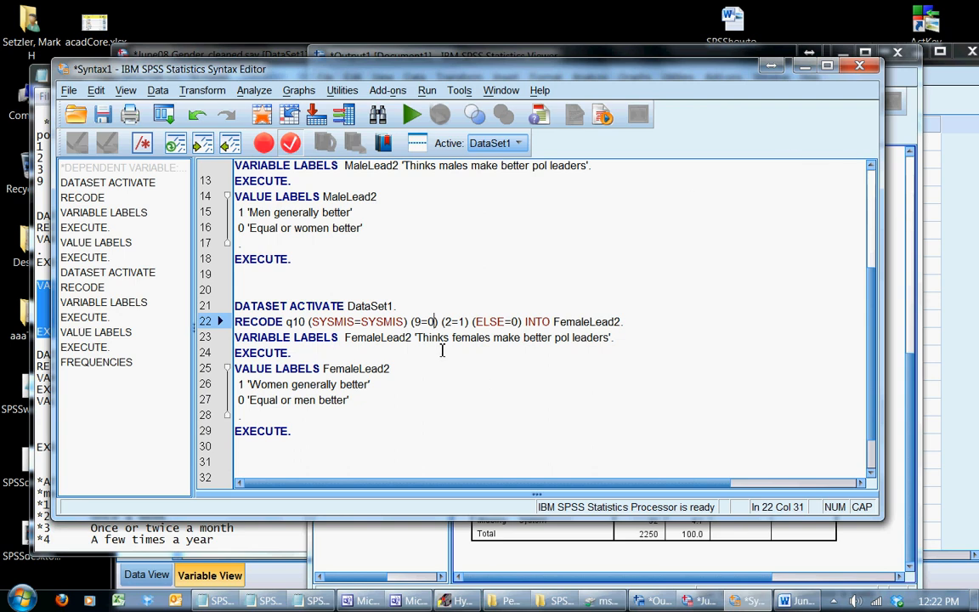
key("Left")
key("Left")
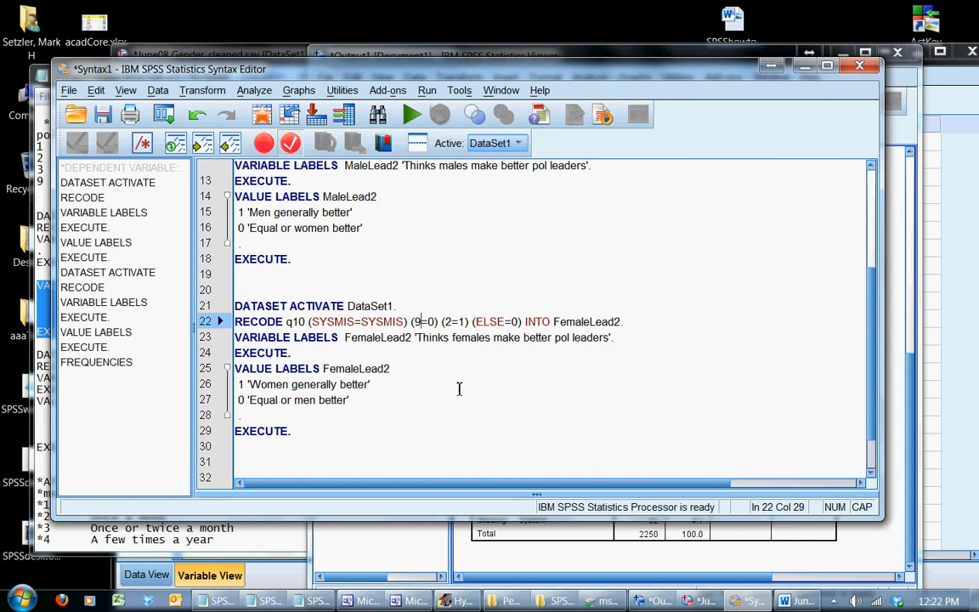